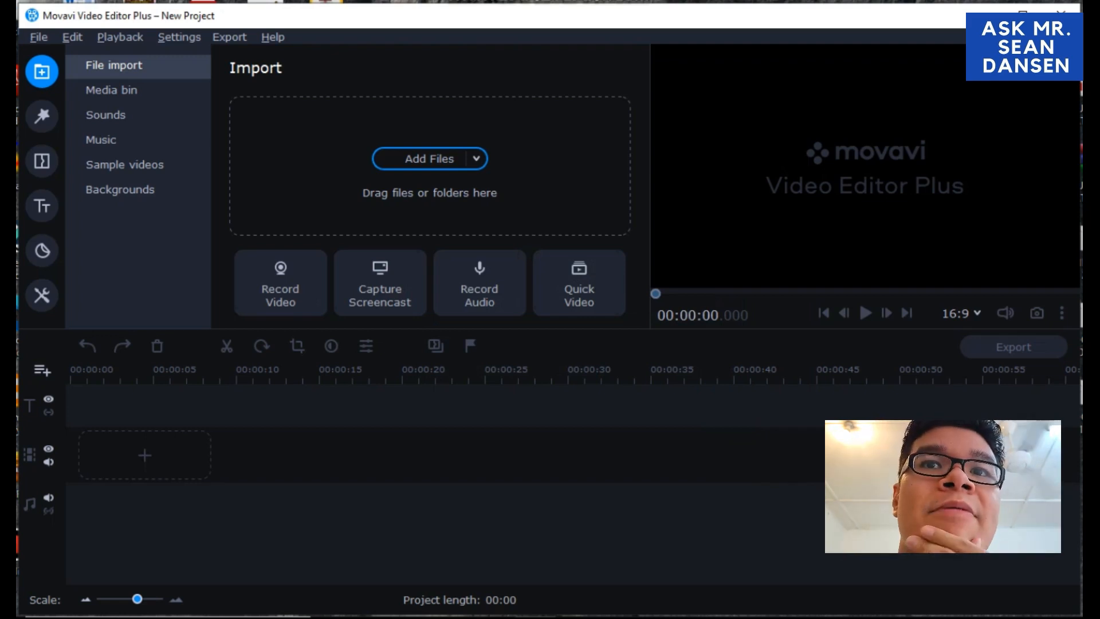
Import BG1 to BG5 and video_20211020_115018 from the Desktop TUTORIAL folder into the project
click(429, 158)
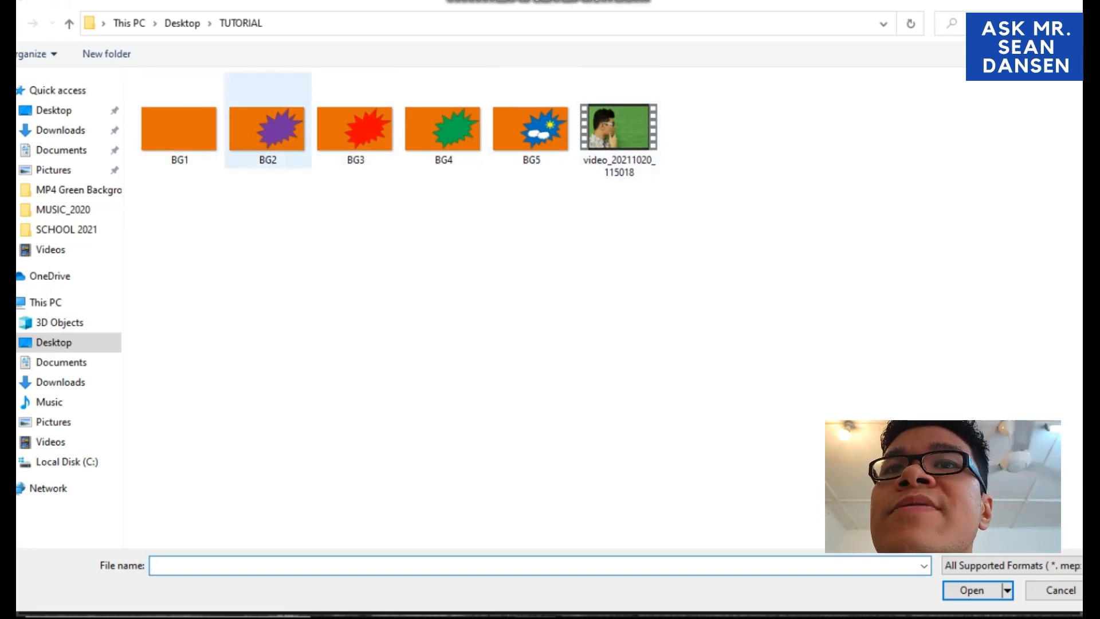
drag(192, 191, 658, 121)
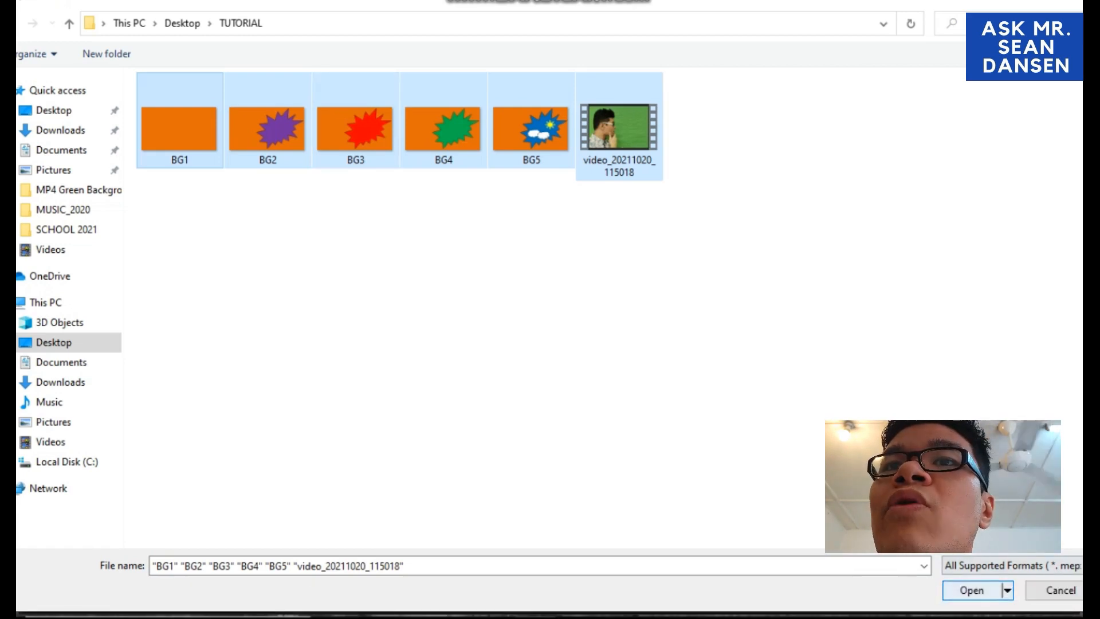
click(994, 590)
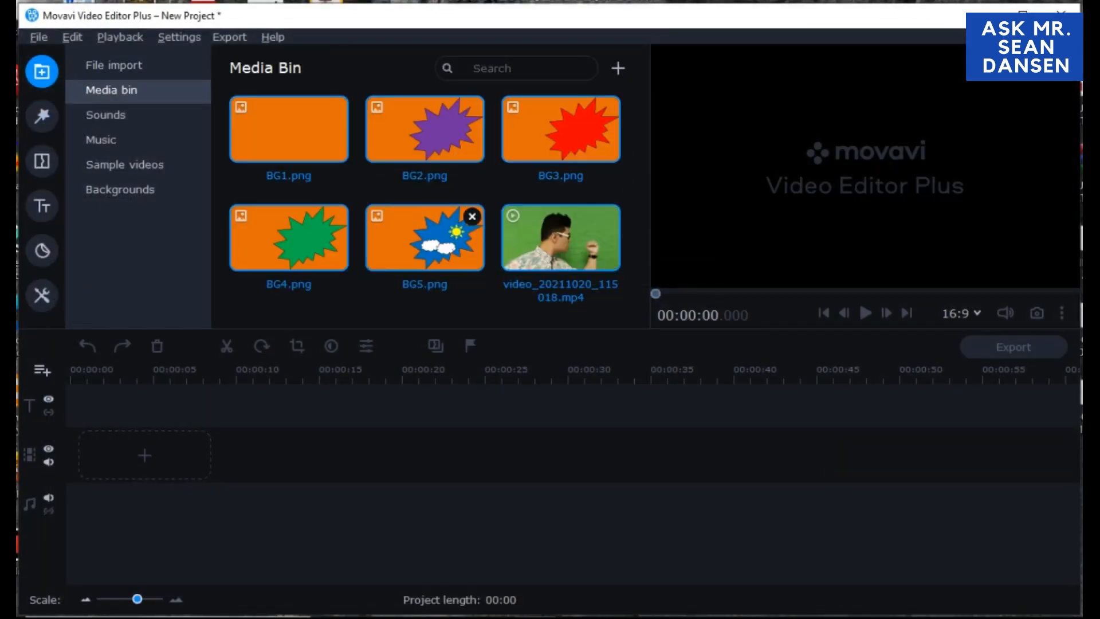
Preview the imported background images and the green-screen video in the media bin
click(424, 238)
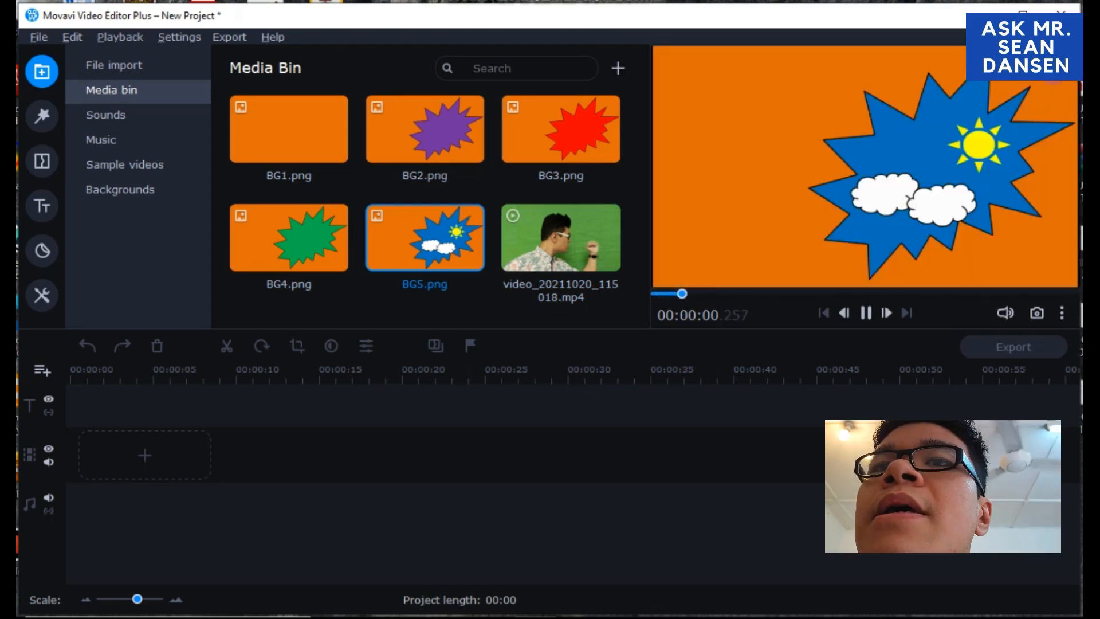
click(288, 129)
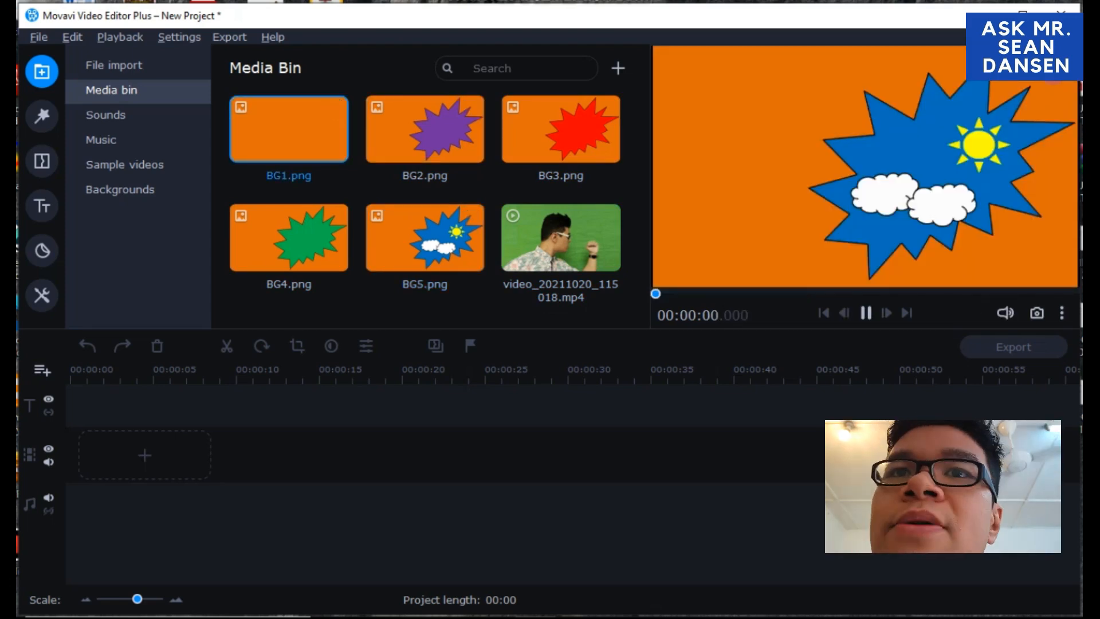
click(424, 129)
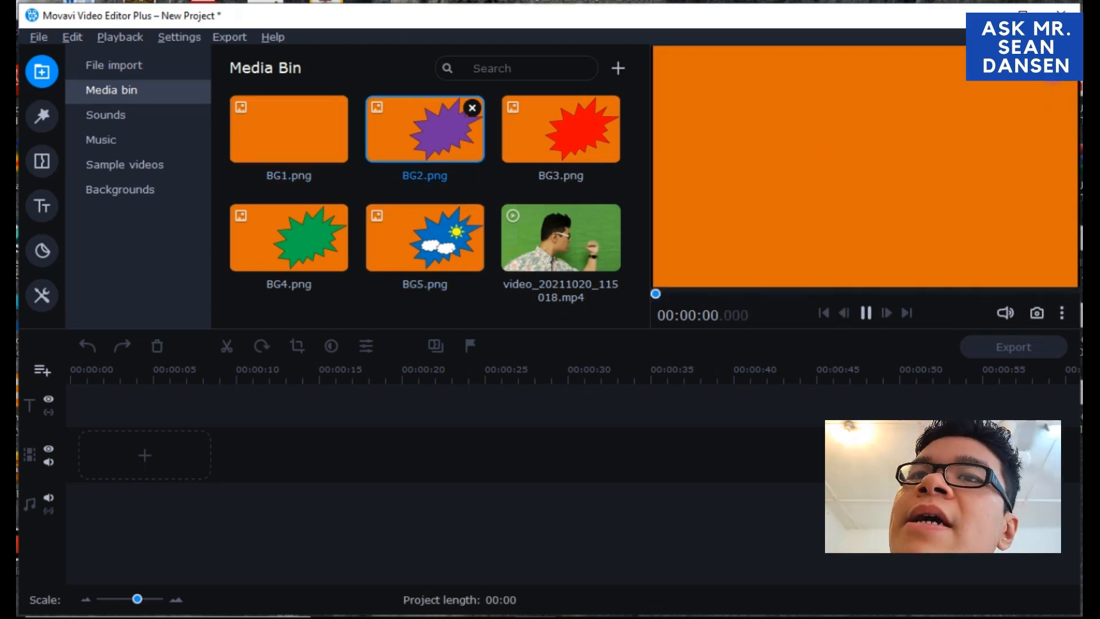
click(550, 143)
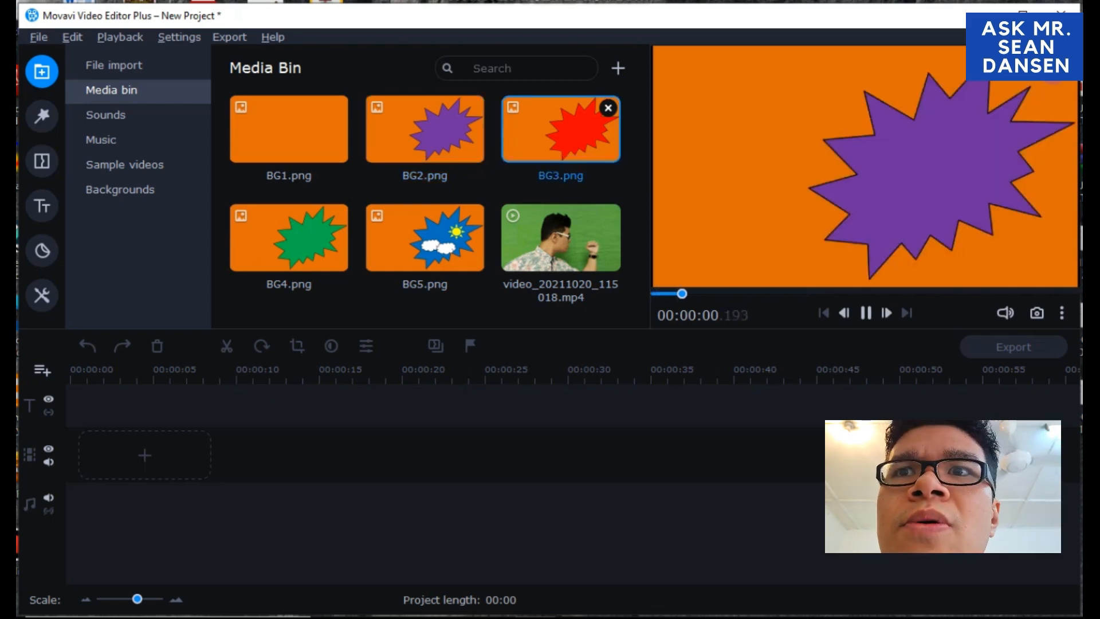
click(298, 246)
click(427, 244)
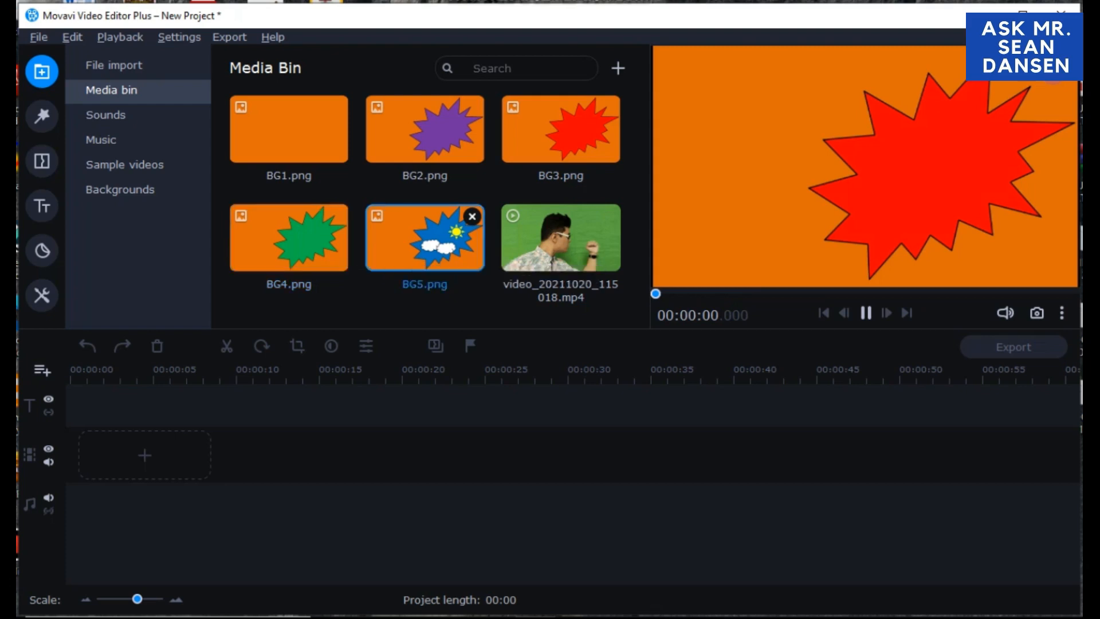
click(560, 246)
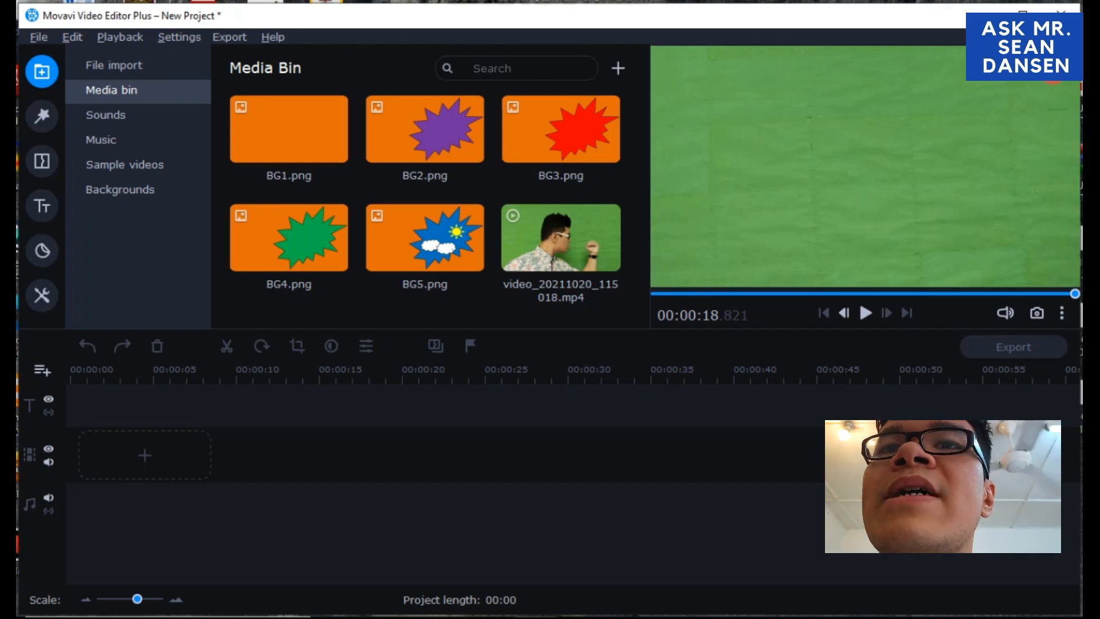
Add an extra video track and place video_20211020_115018.mp4 at the start of the main video track
click(42, 371)
click(42, 371)
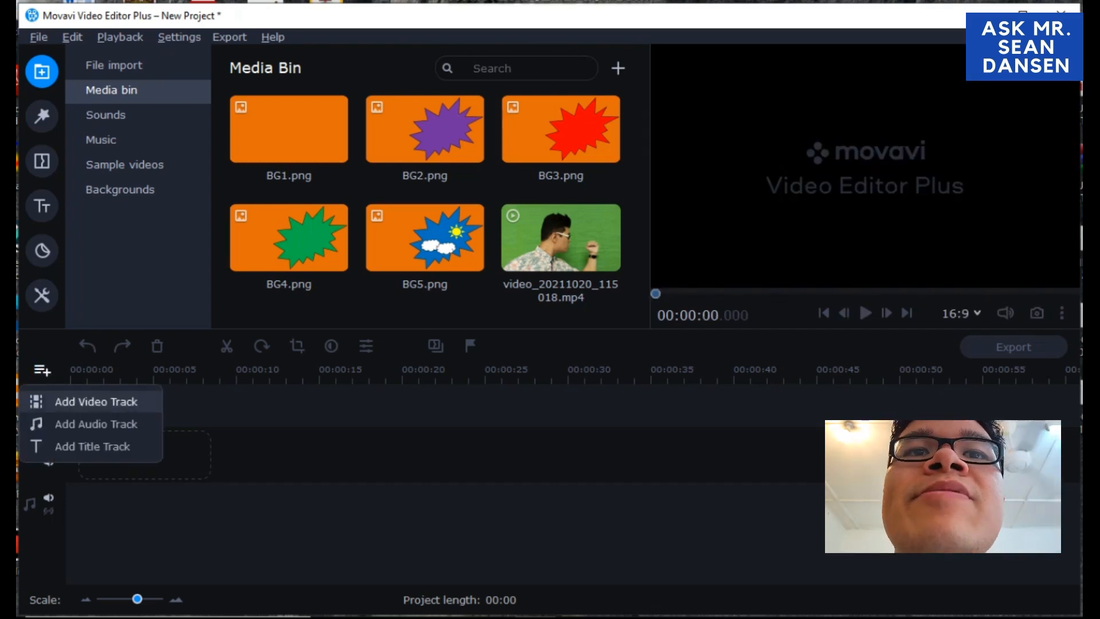
click(74, 398)
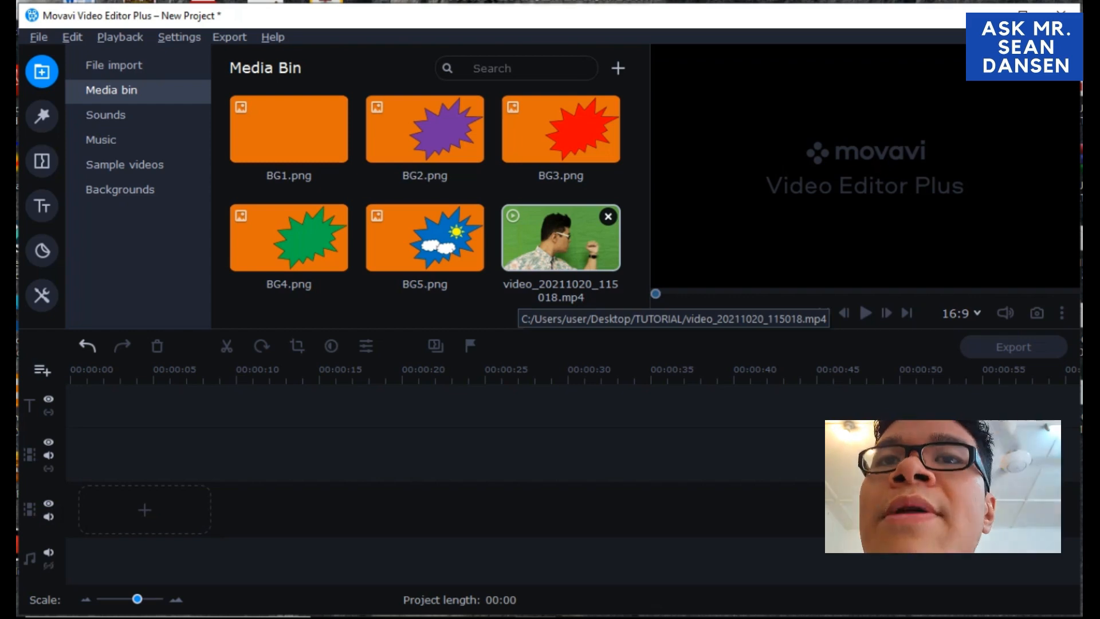
click(538, 252)
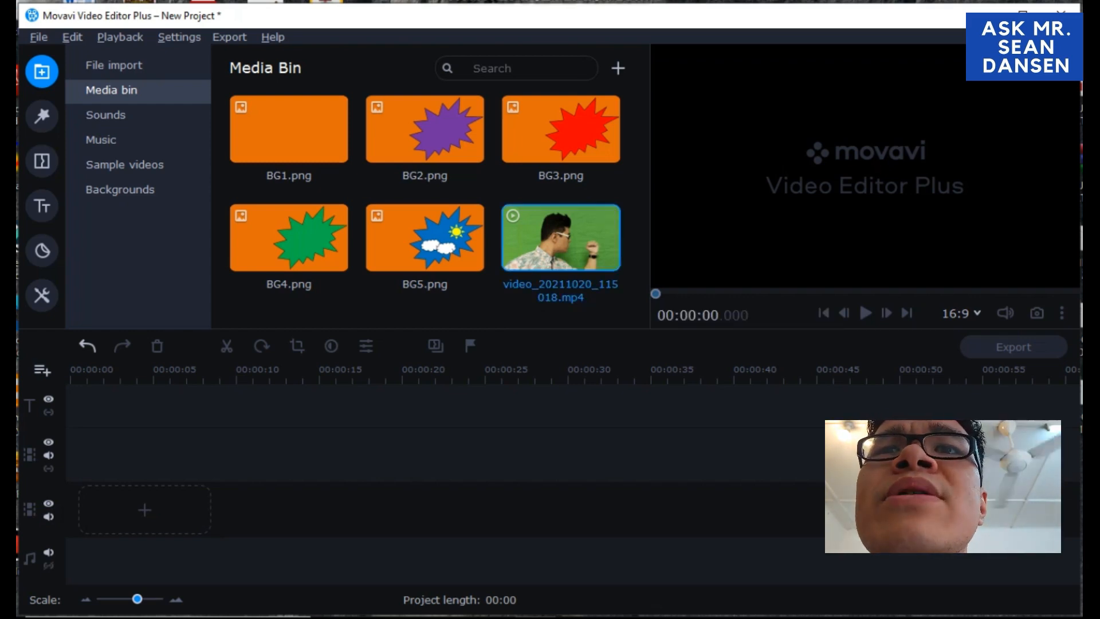
drag(539, 252, 144, 509)
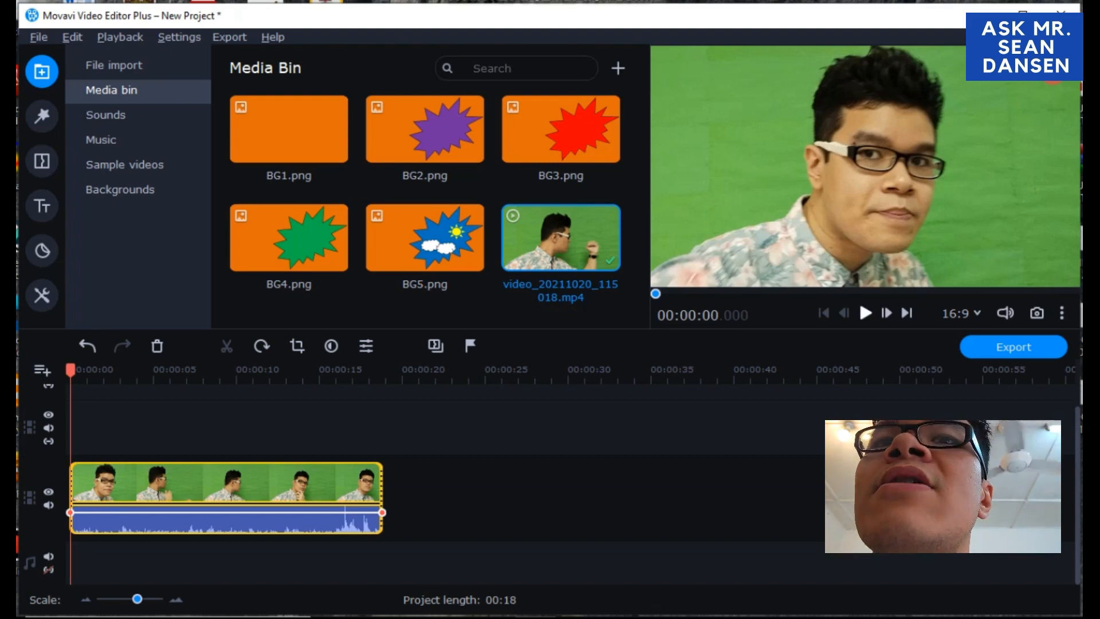
Trim the video's beginning by splitting the clip at 00:00:01.558 and deleting the opening segment
click(865, 312)
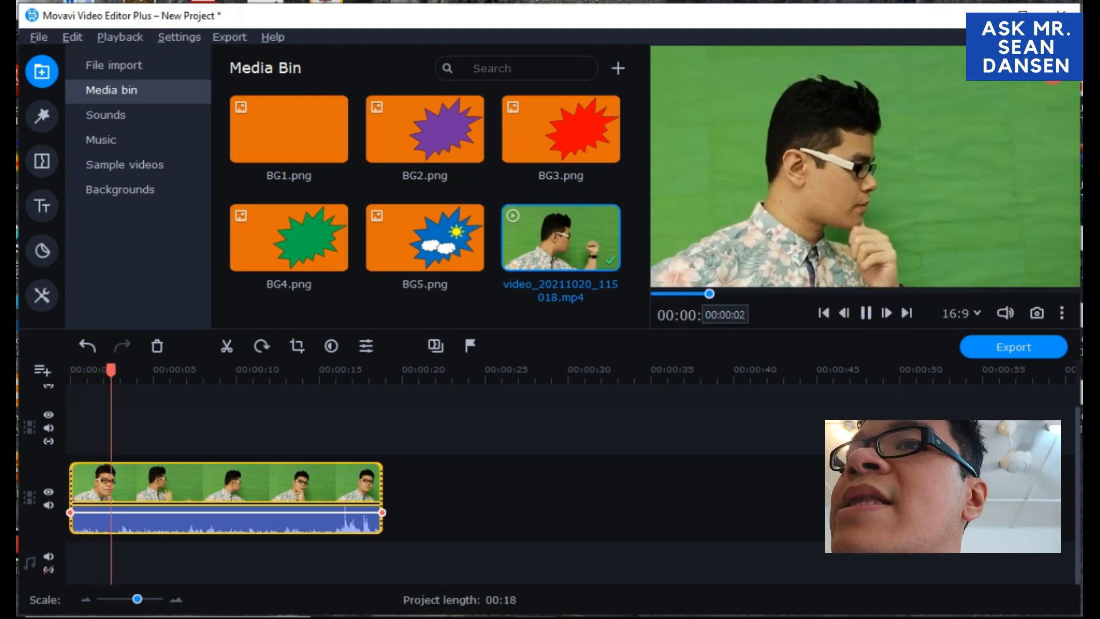
click(652, 294)
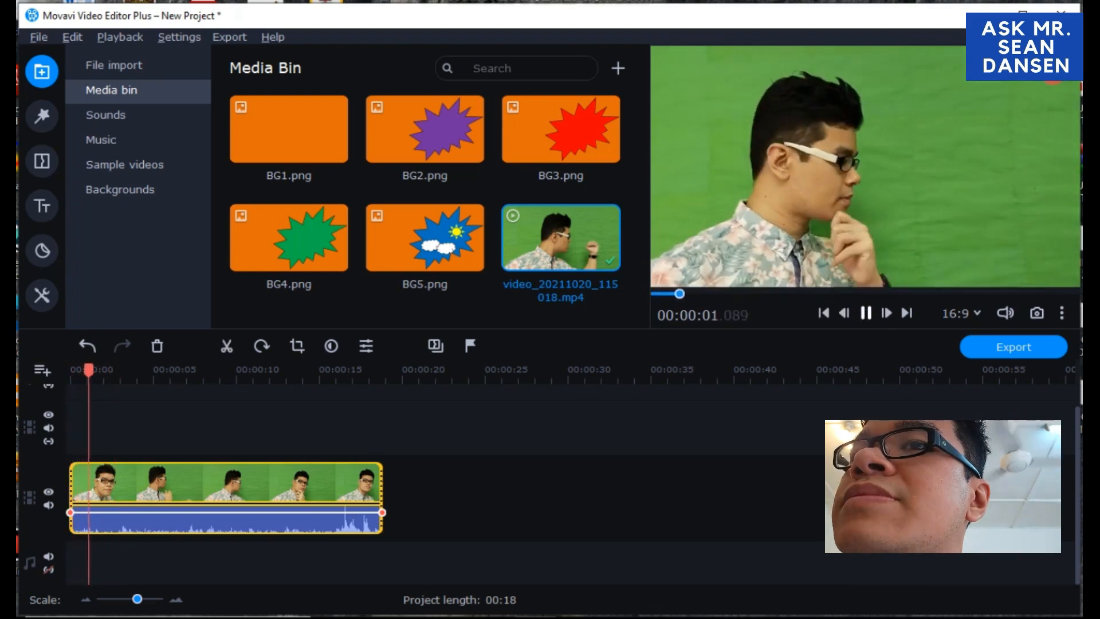
key(space)
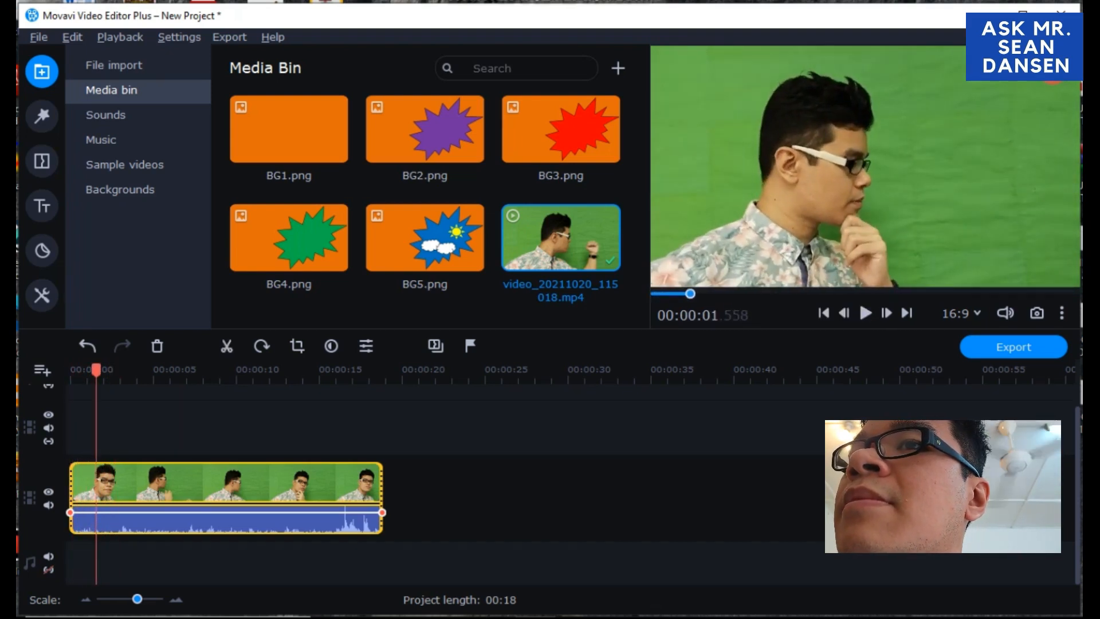
right_click(102, 477)
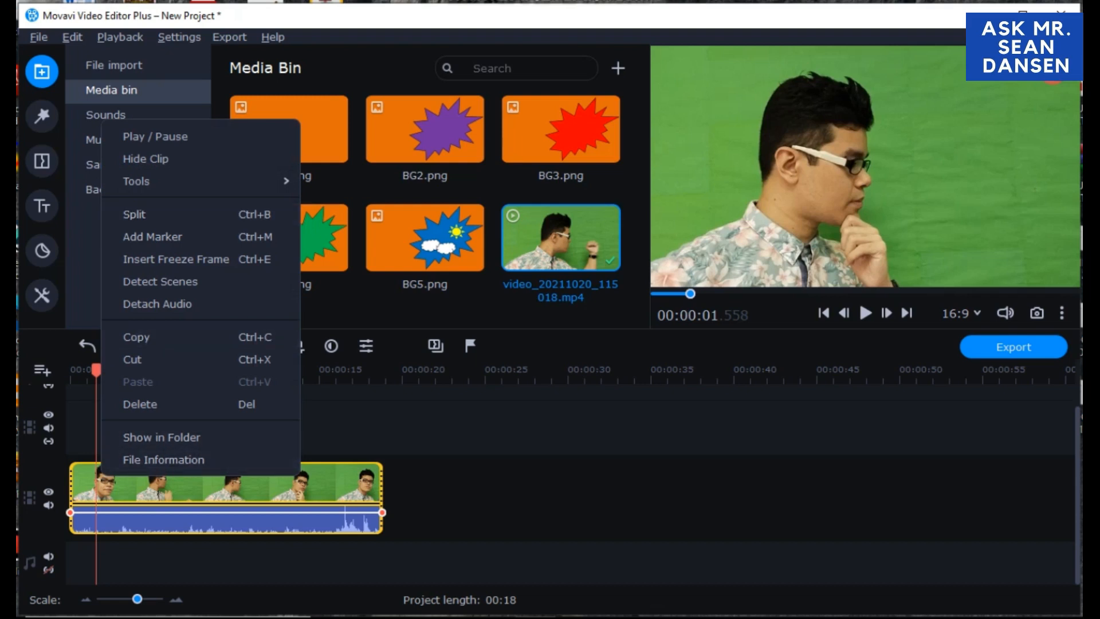
right_click(95, 480)
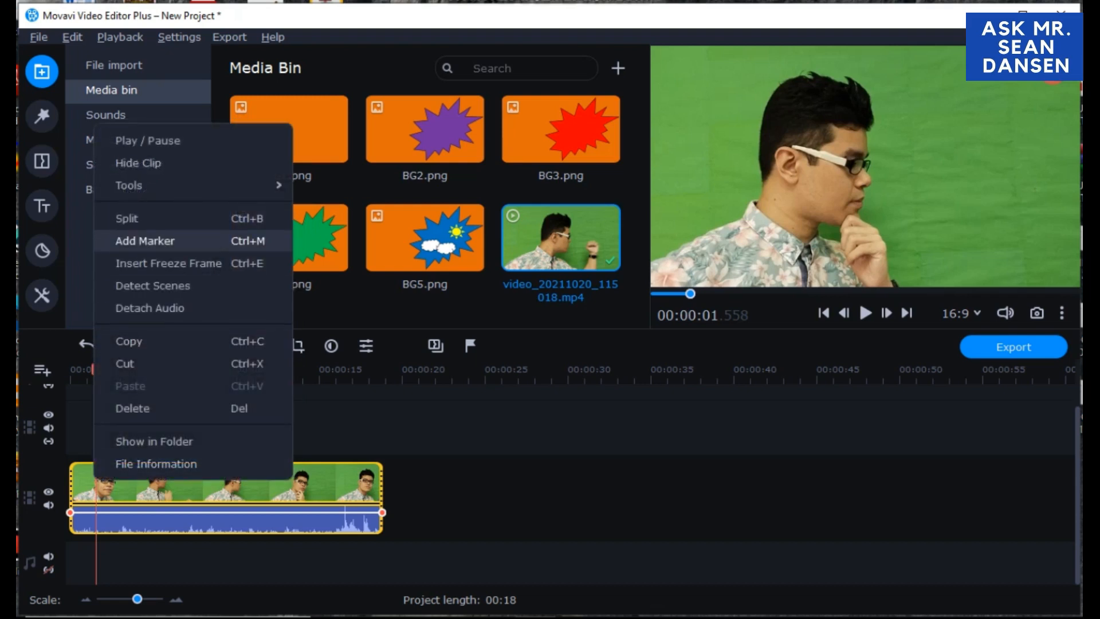
click(143, 218)
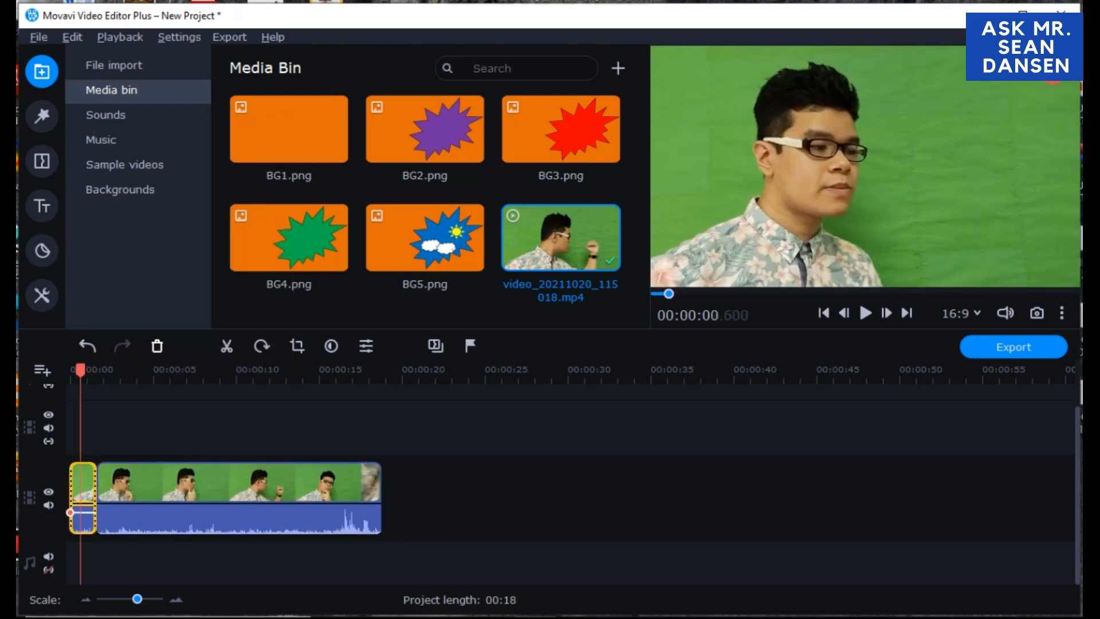
click(156, 346)
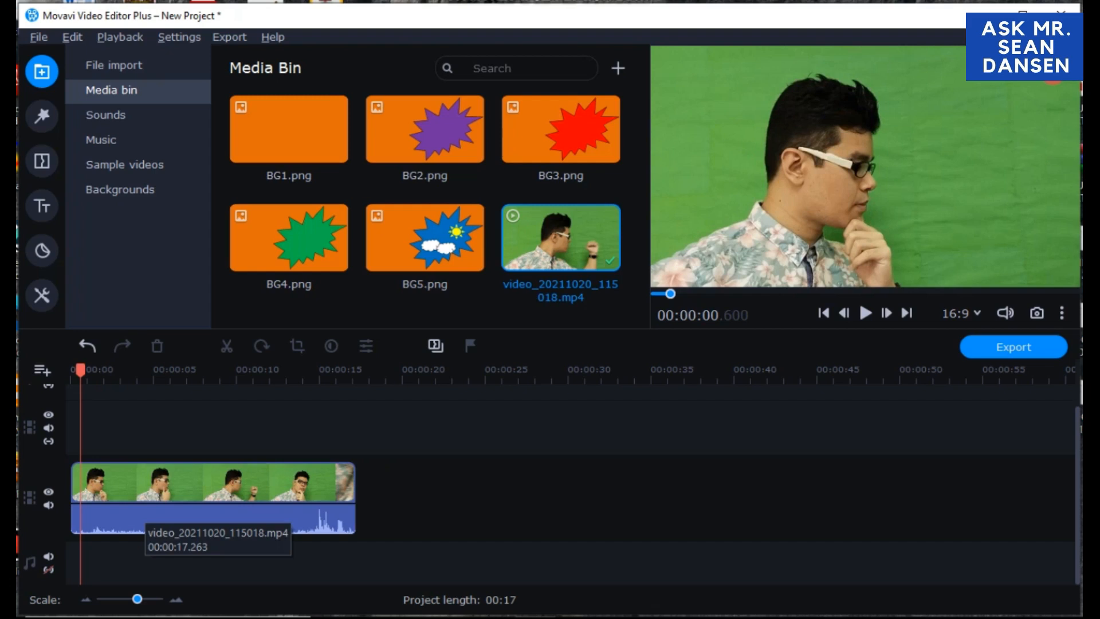
Trim the video's end by splitting the clip at 00:00:13.294 and deleting the closing segment
click(865, 313)
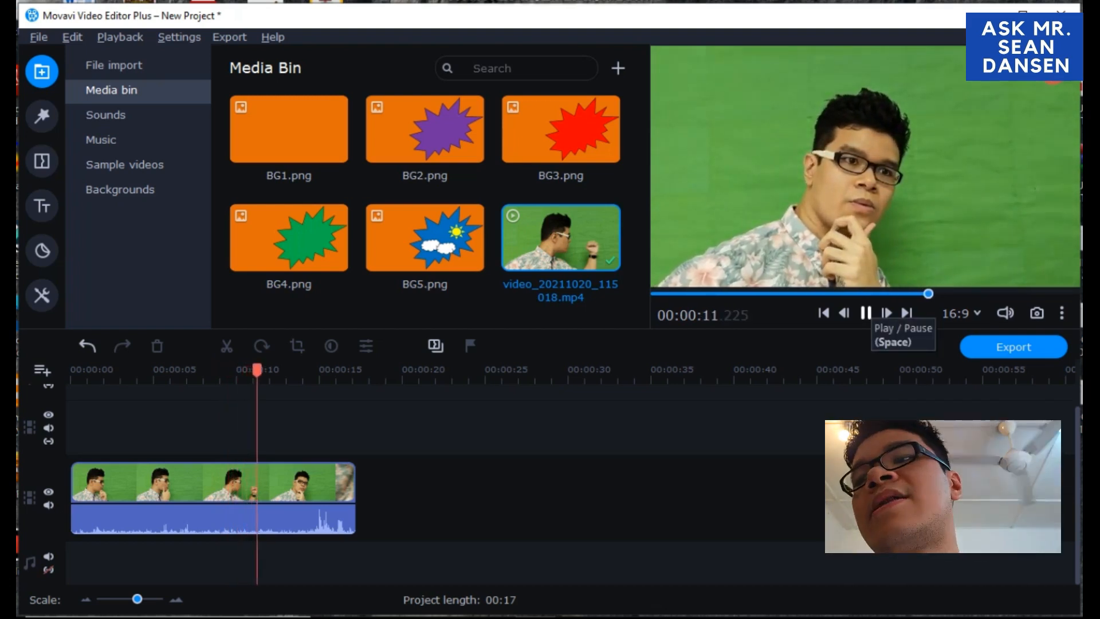
key(space)
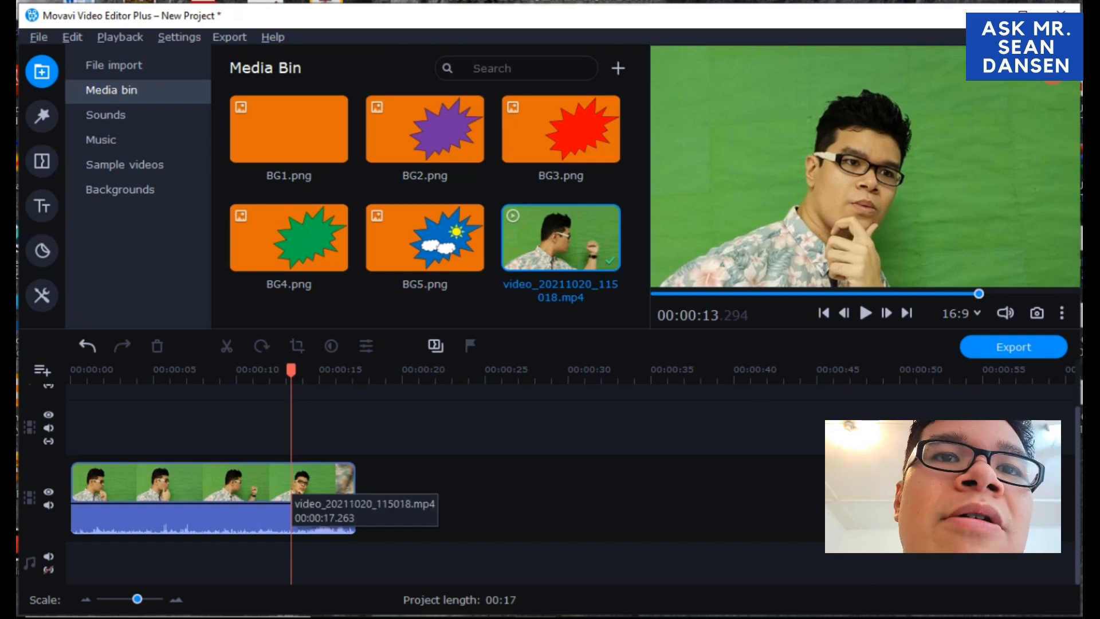
right_click(293, 480)
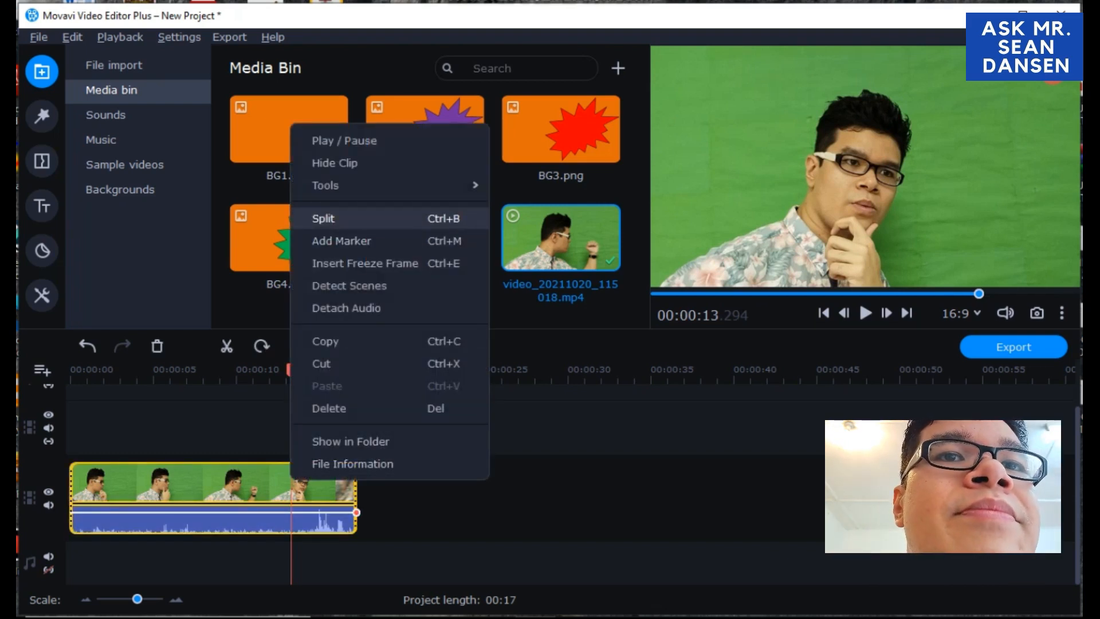
click(323, 218)
click(328, 371)
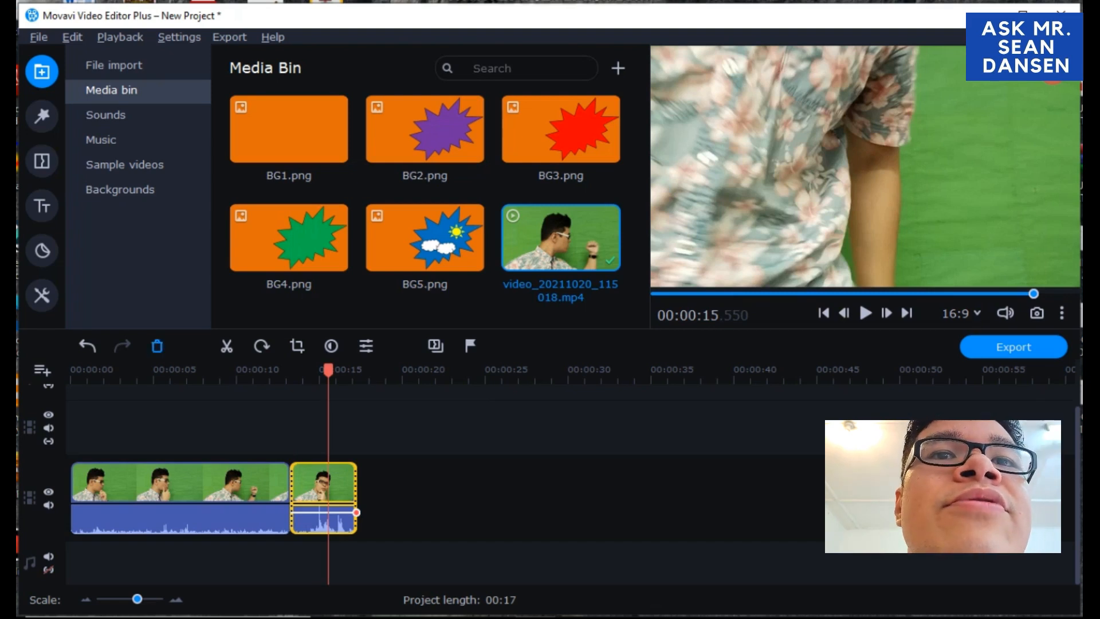
click(157, 346)
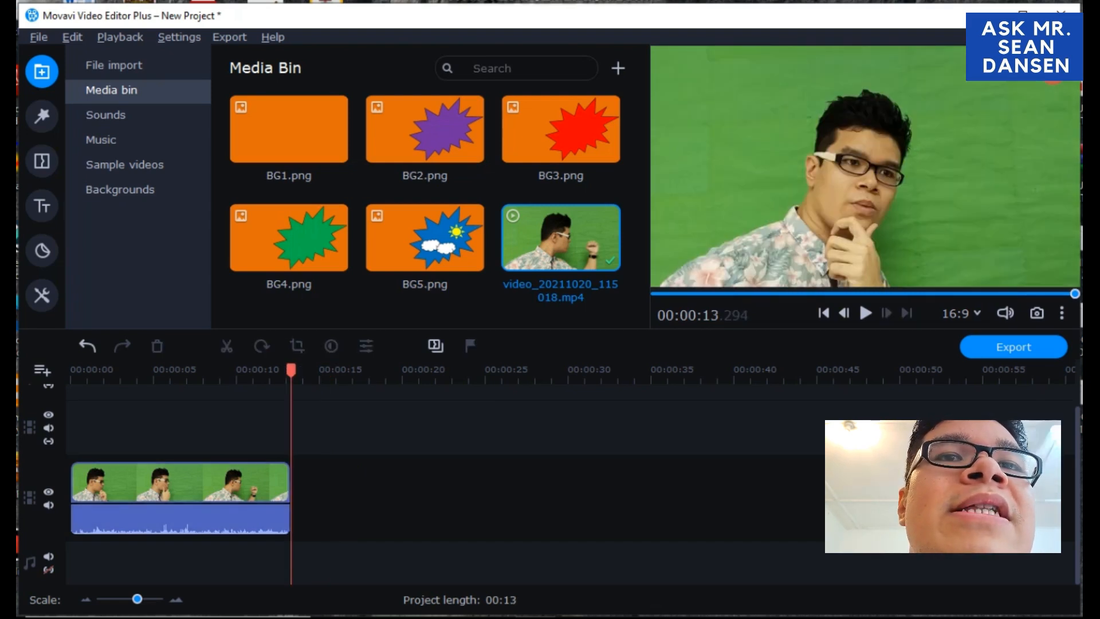
Place BG1.png at the start of the main video track and move the green-screen clip onto the overlay track above it
drag(290, 129, 171, 490)
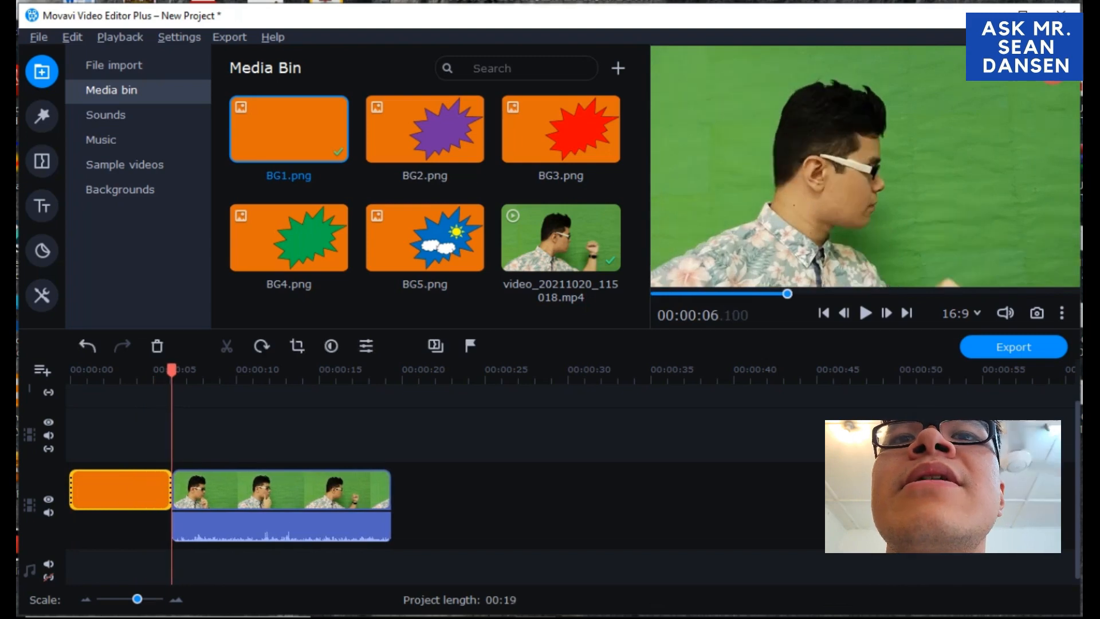
drag(253, 490, 152, 425)
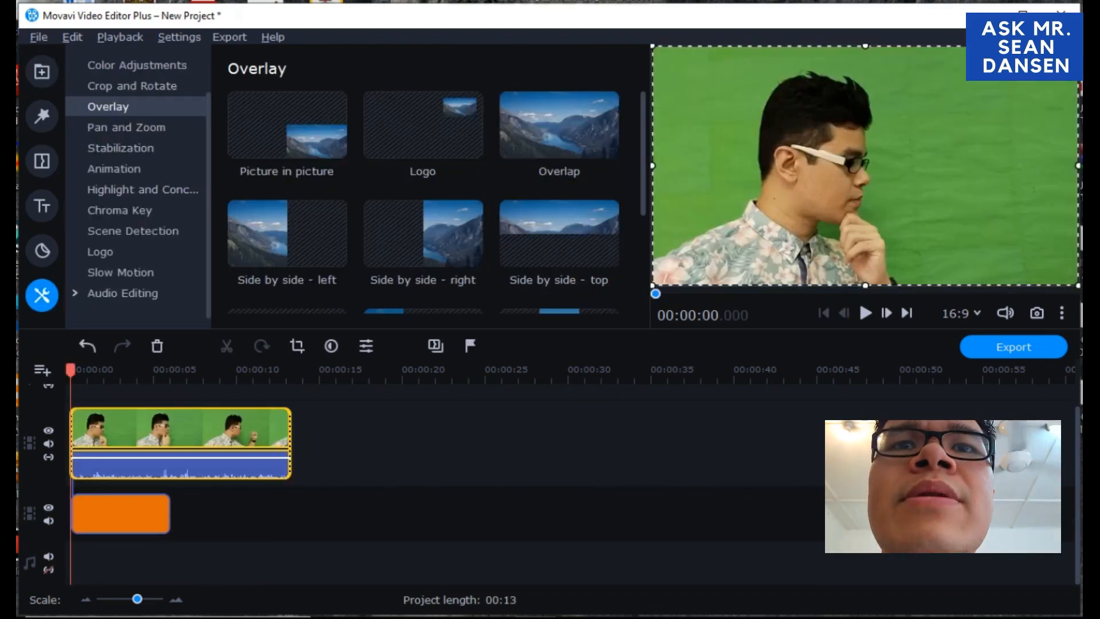
Extend the BG1.png clip on the main track to match the length of the green-screen clip
click(150, 513)
key(Delete)
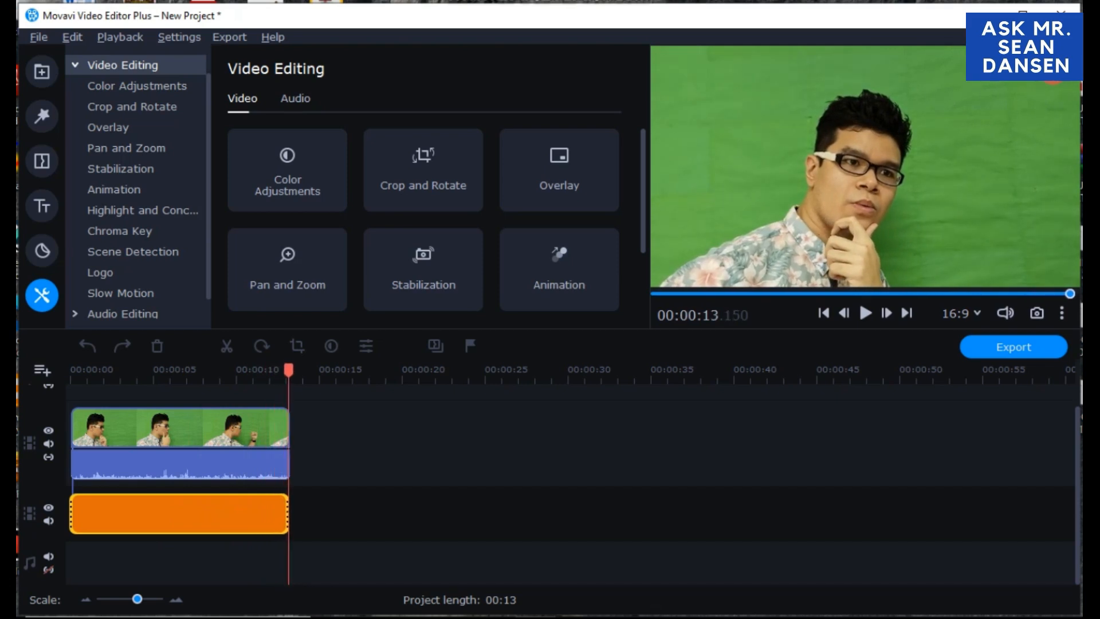
drag(290, 513, 288, 514)
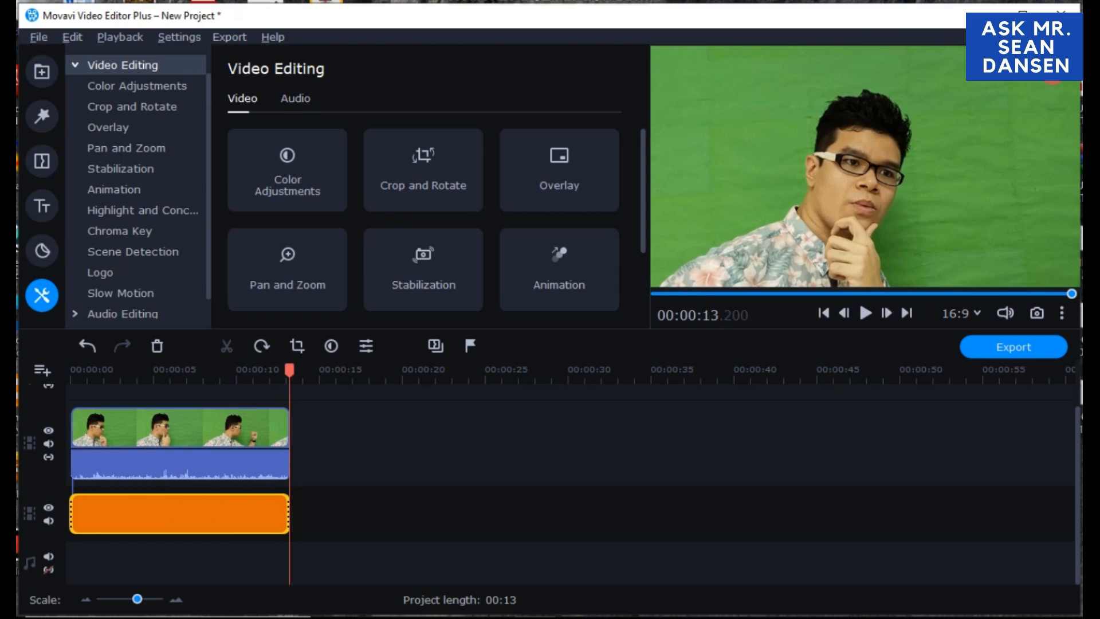
Apply Chroma Key to the green-screen clip, sampling the green backdrop as the transparent color
click(133, 430)
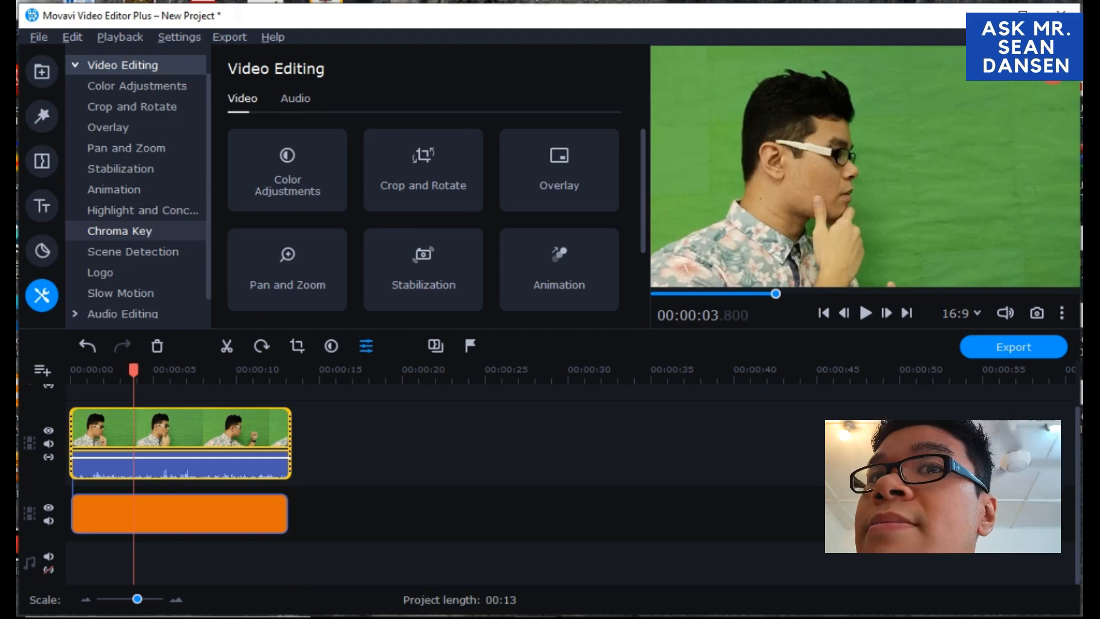
click(119, 230)
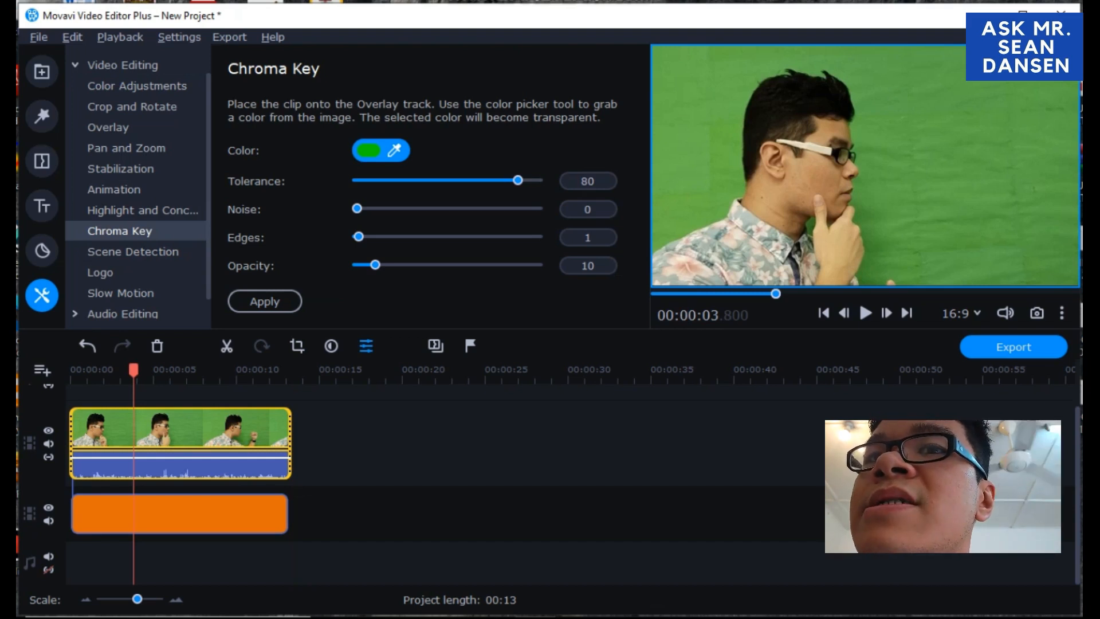
click(1052, 74)
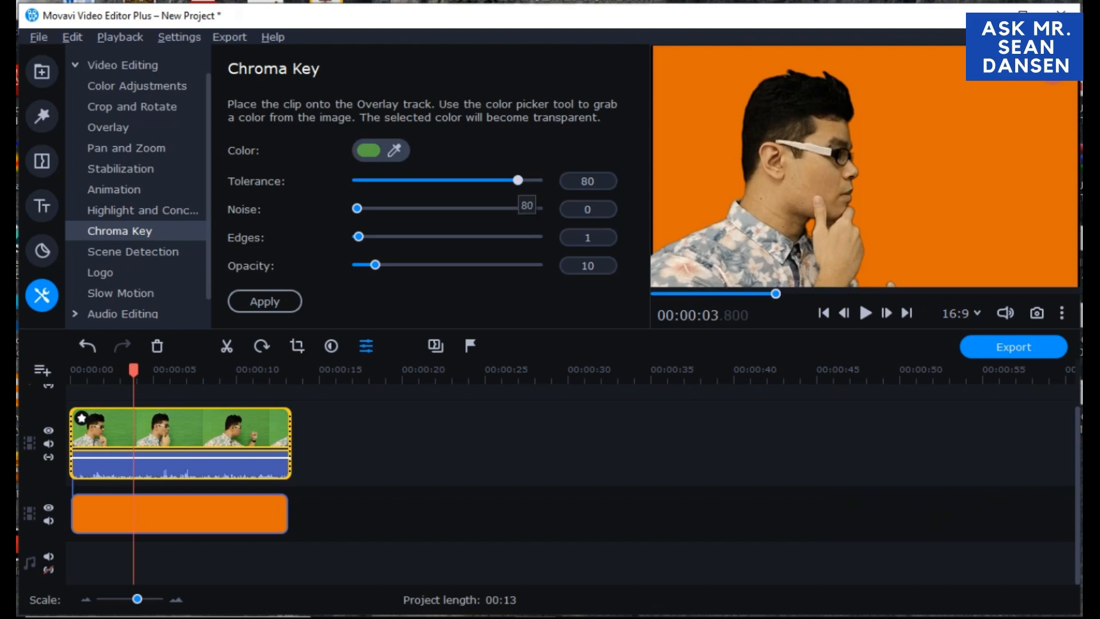
Set the Chroma Key tolerance to 50 and opacity to 4 for the green-screen clip
drag(518, 180, 457, 180)
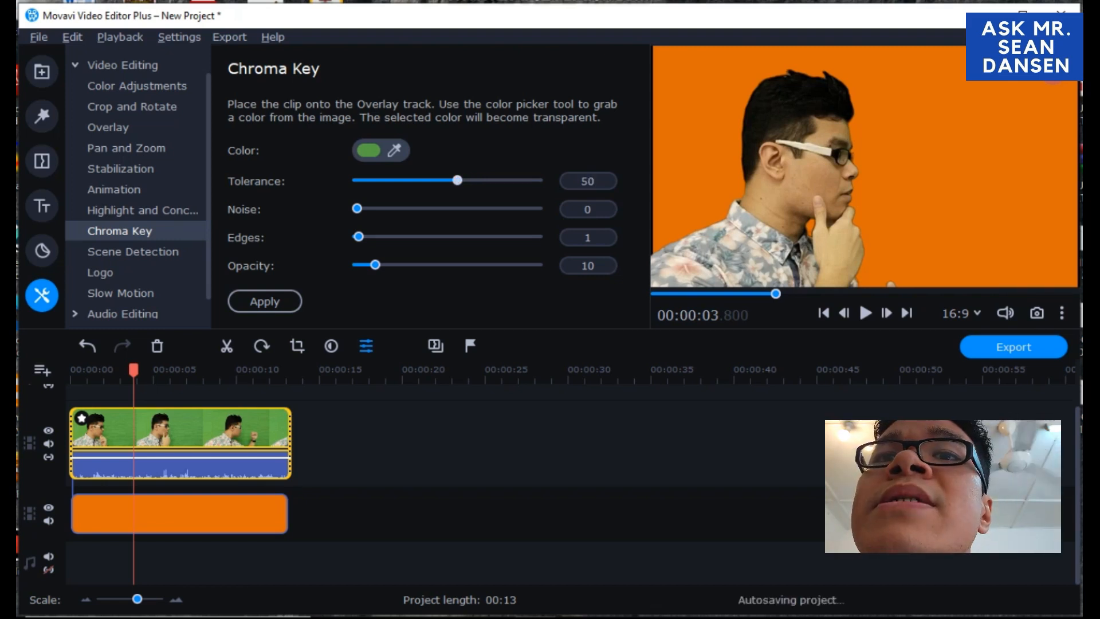
mouse_move(375, 265)
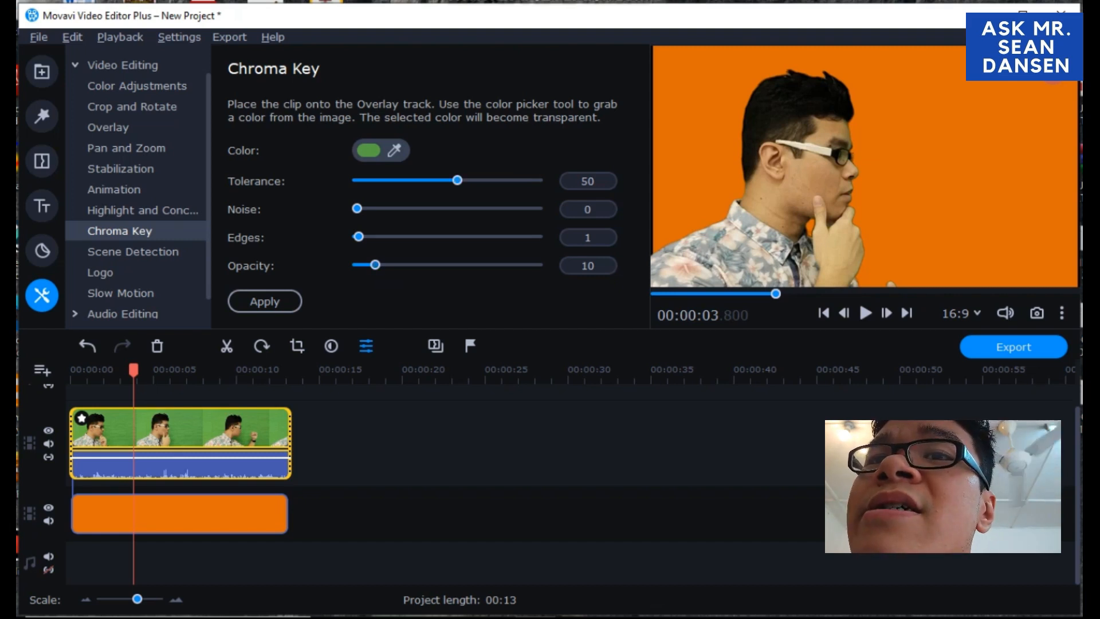
drag(376, 265, 364, 265)
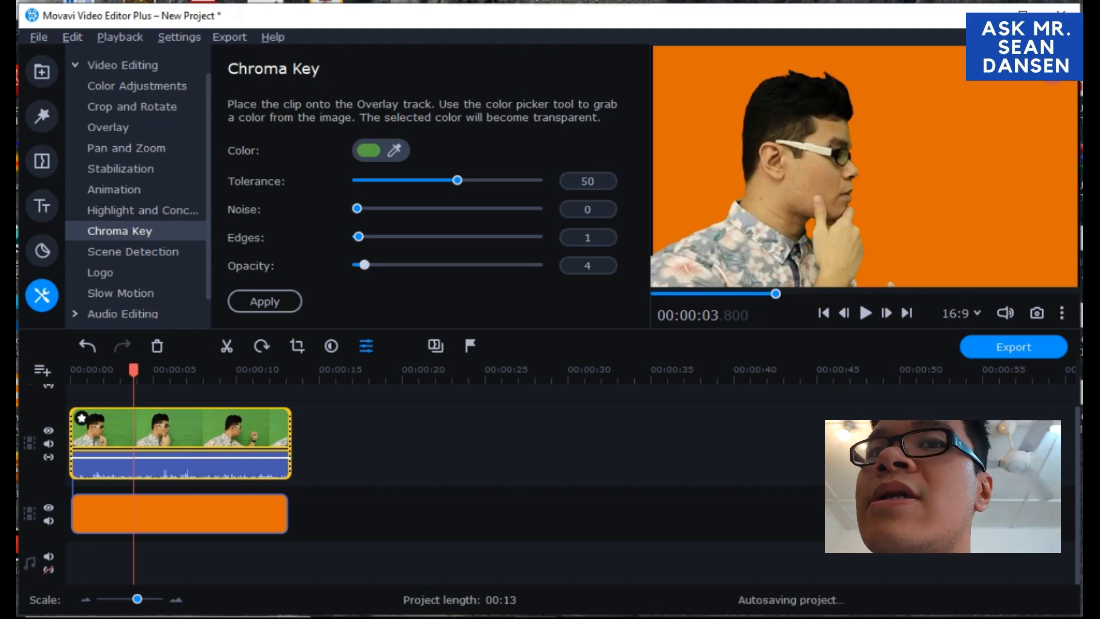
Apply the Chroma Key settings to the green-screen clip and preview the result from the start
click(358, 236)
click(265, 301)
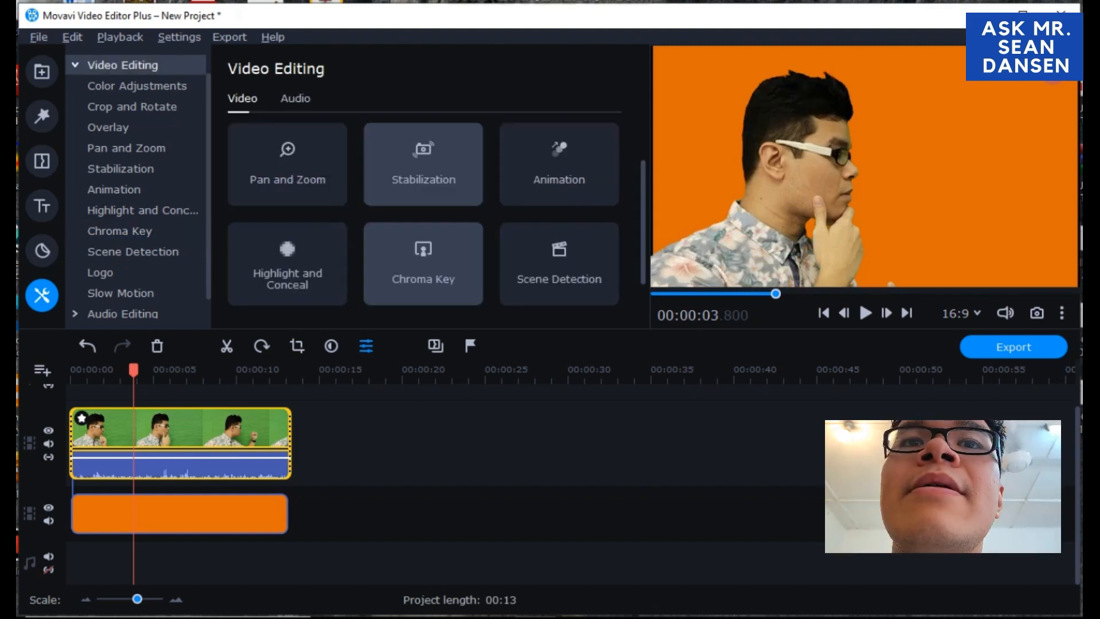
drag(134, 370, 70, 370)
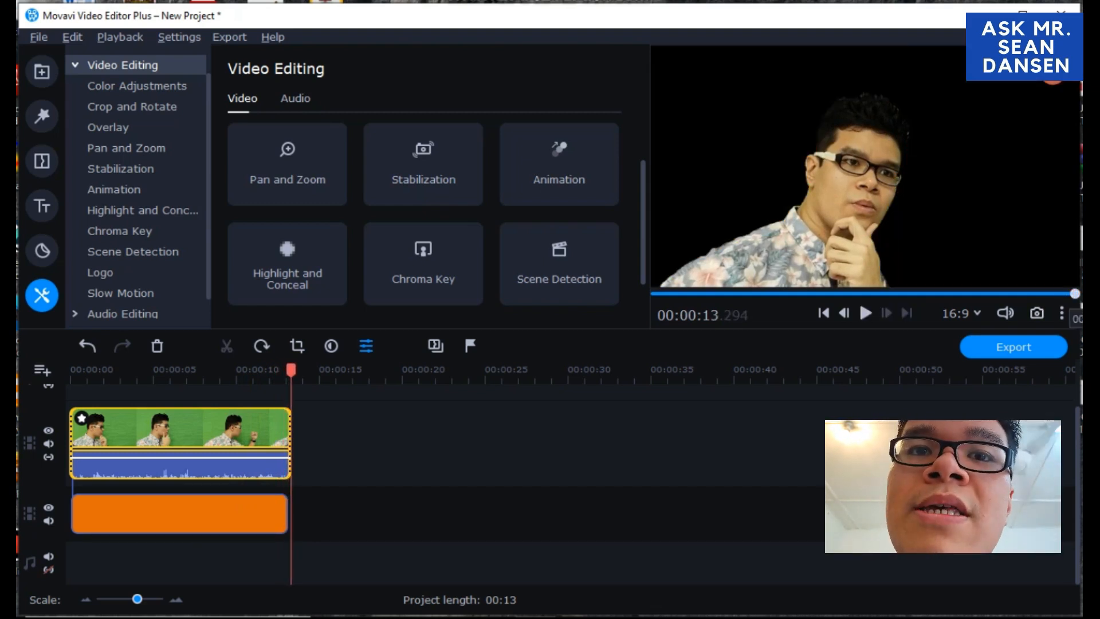
drag(1075, 293, 655, 293)
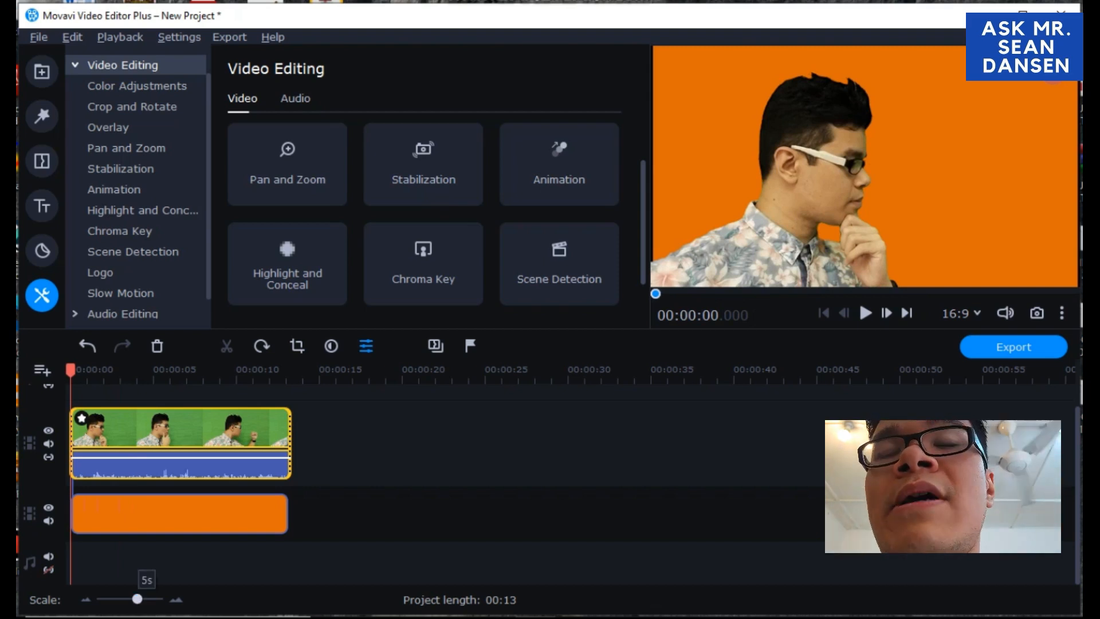
Split the BG1.png clip on the main track at 00:00:01.985 and delete the part after the cut
drag(137, 599, 139, 599)
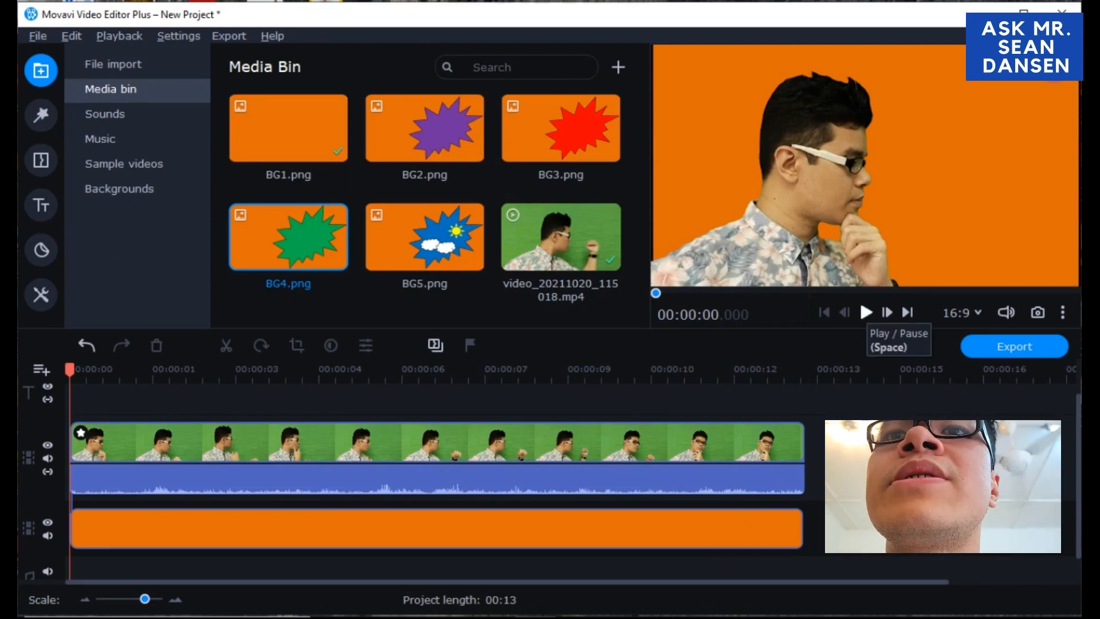
click(865, 312)
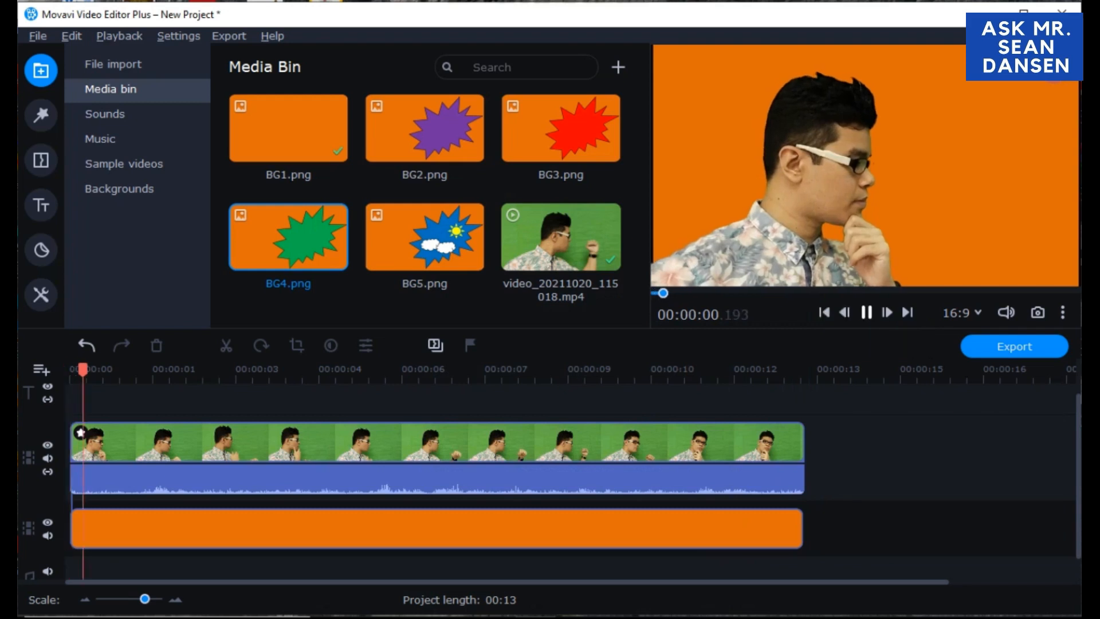
click(866, 312)
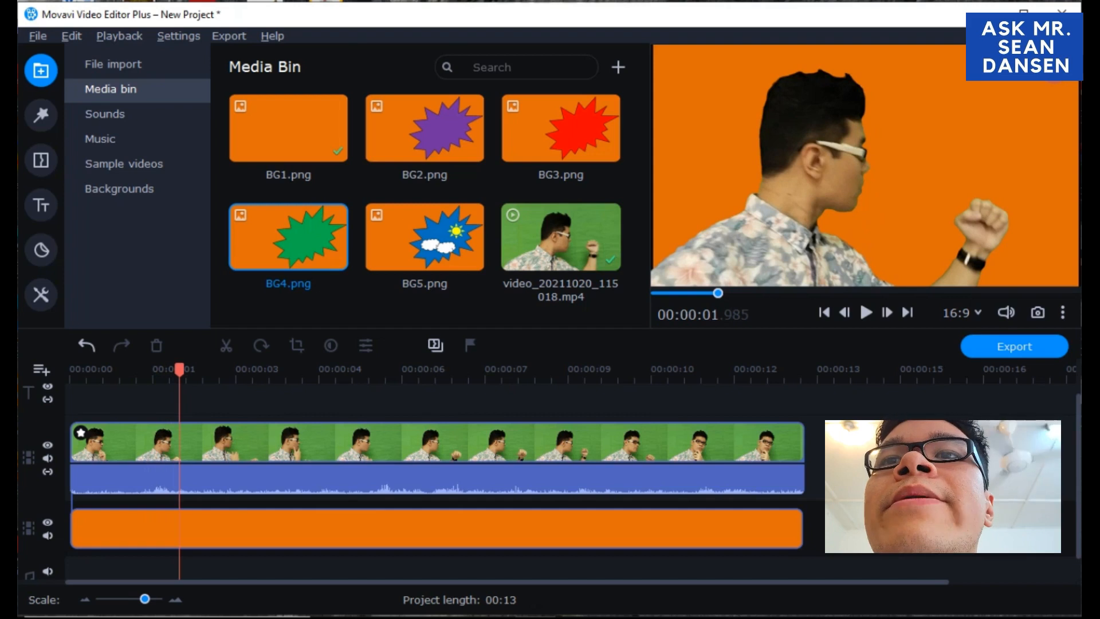
right_click(178, 518)
click(194, 275)
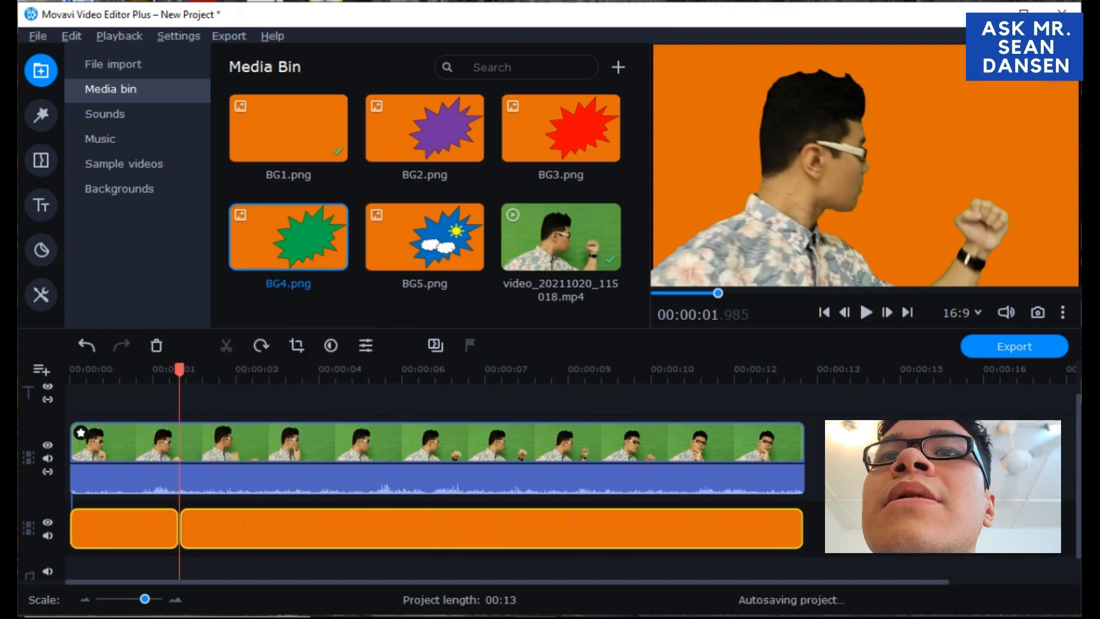
click(251, 528)
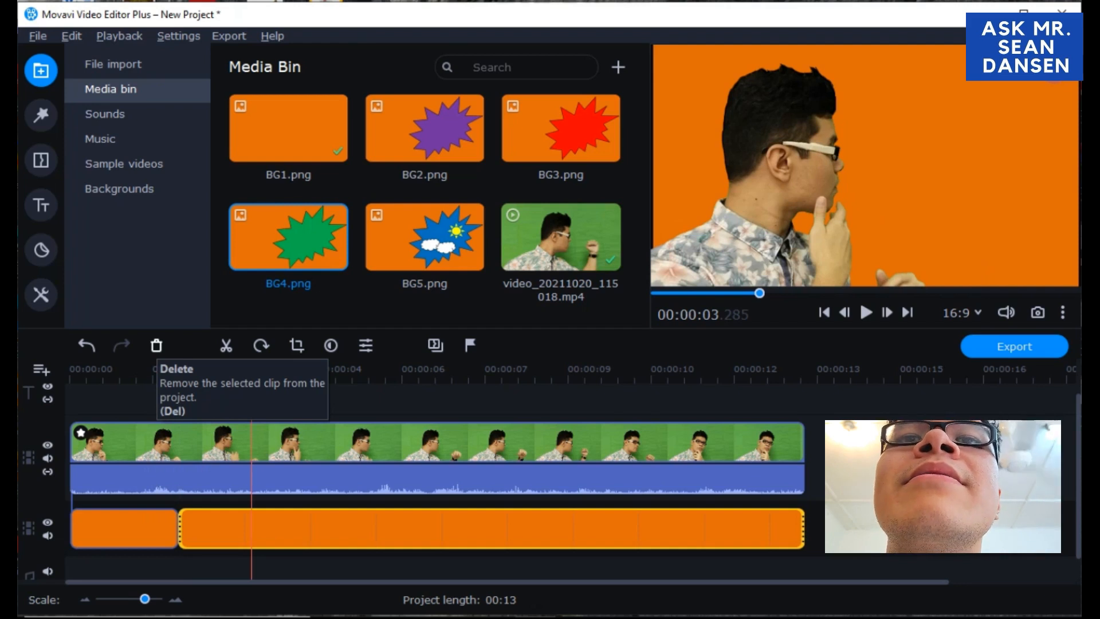
click(156, 345)
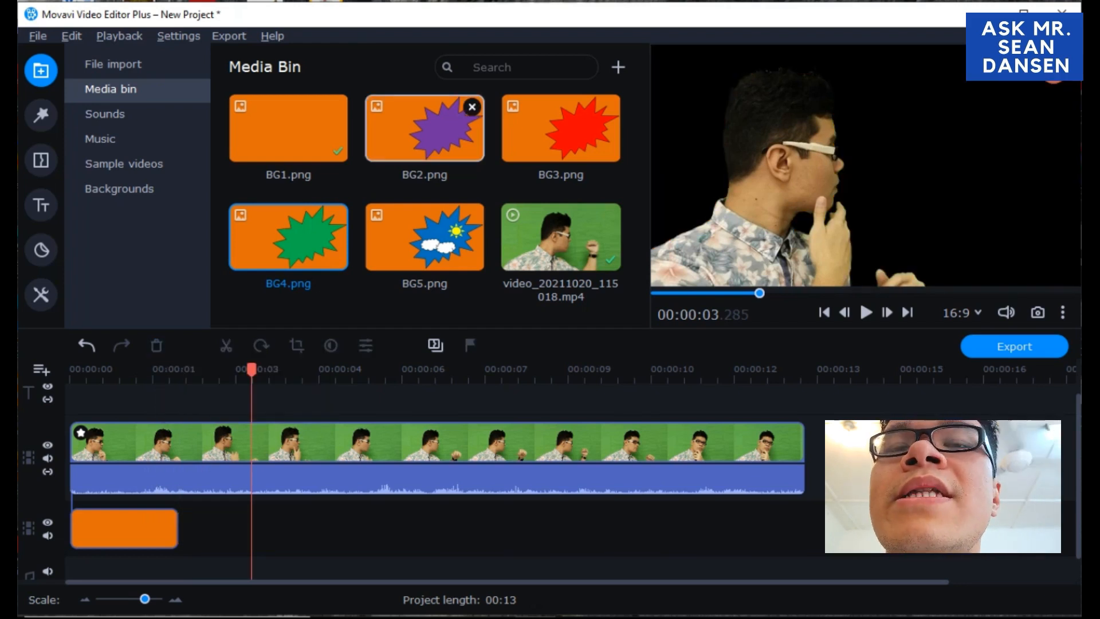
Place BG2.png on the main track directly after the shortened BG1.png clip
click(424, 129)
click(179, 369)
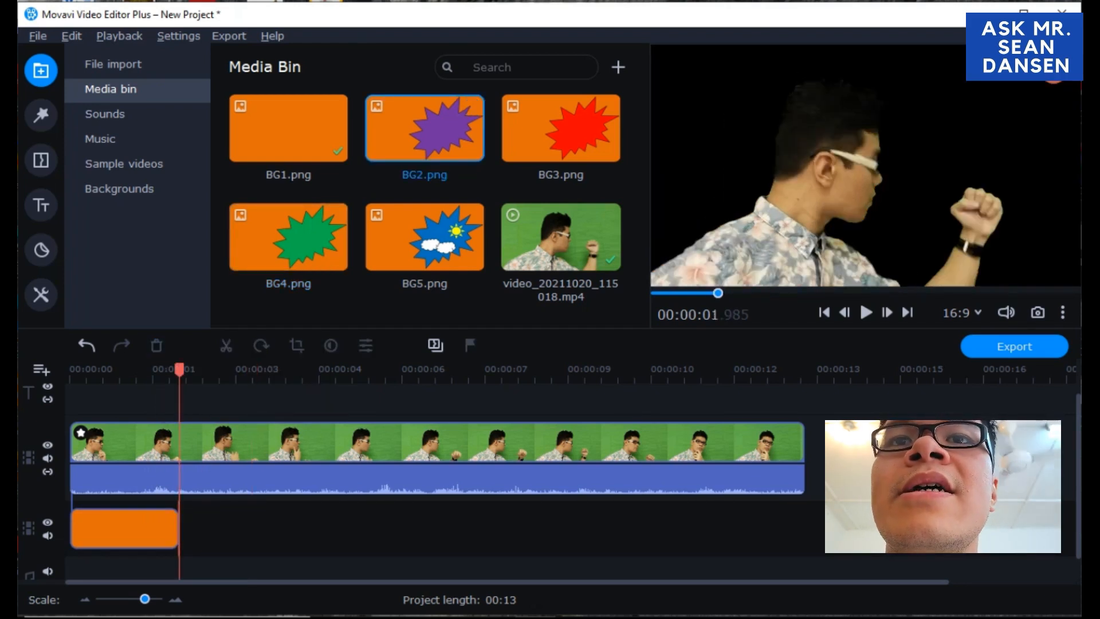
drag(424, 128, 184, 528)
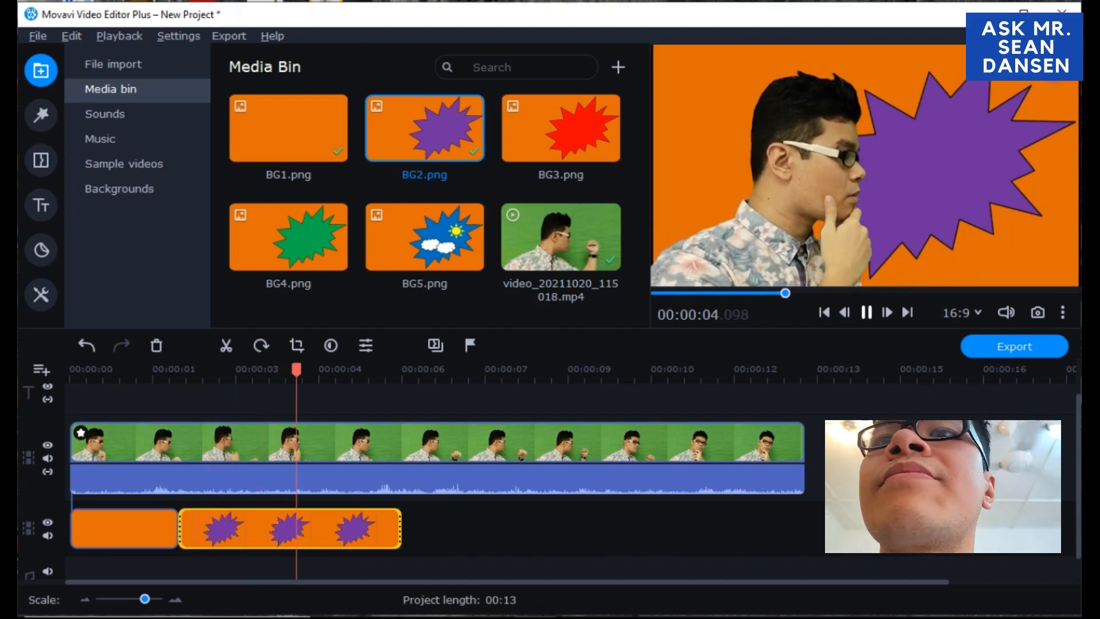
Split the BG2.png clip at 00:00:05.740 and delete the short piece after the cut
click(866, 312)
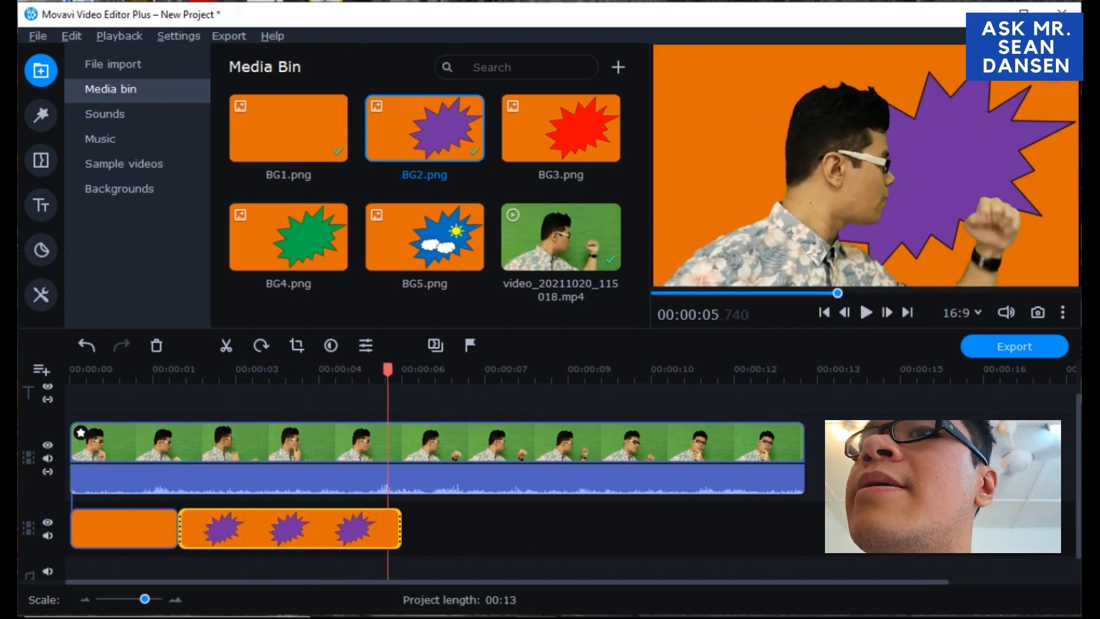
right_click(387, 531)
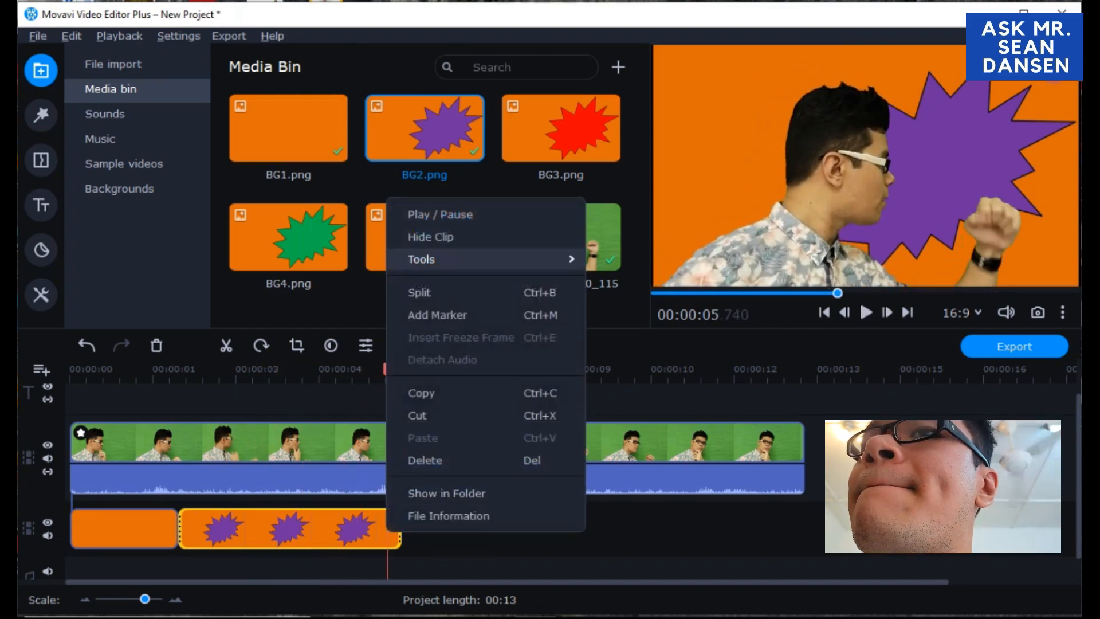
click(423, 292)
click(396, 529)
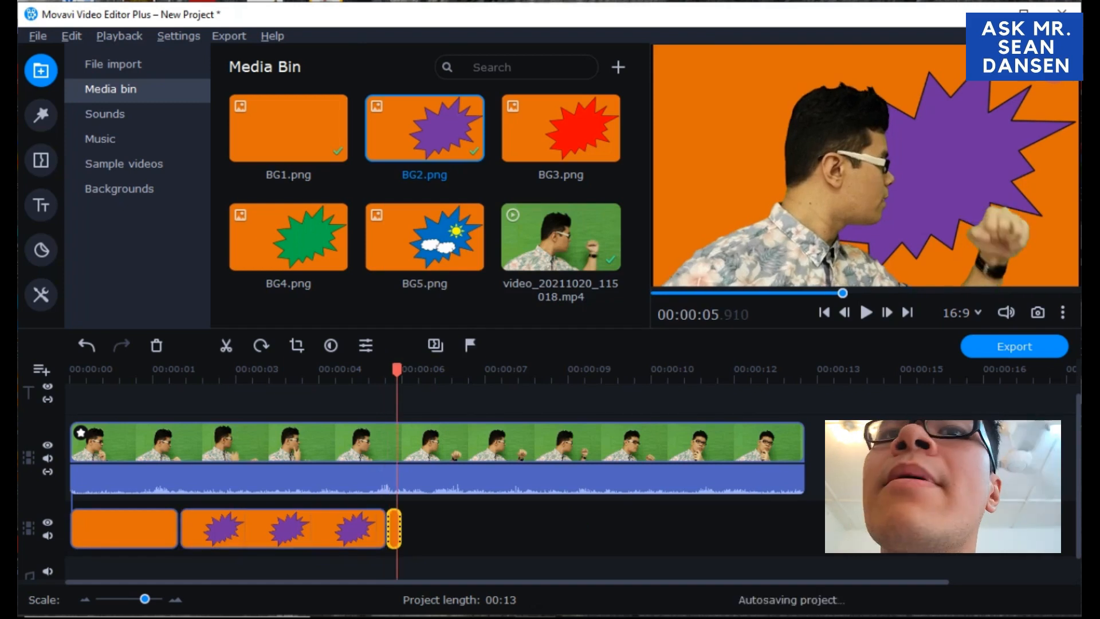
key(Delete)
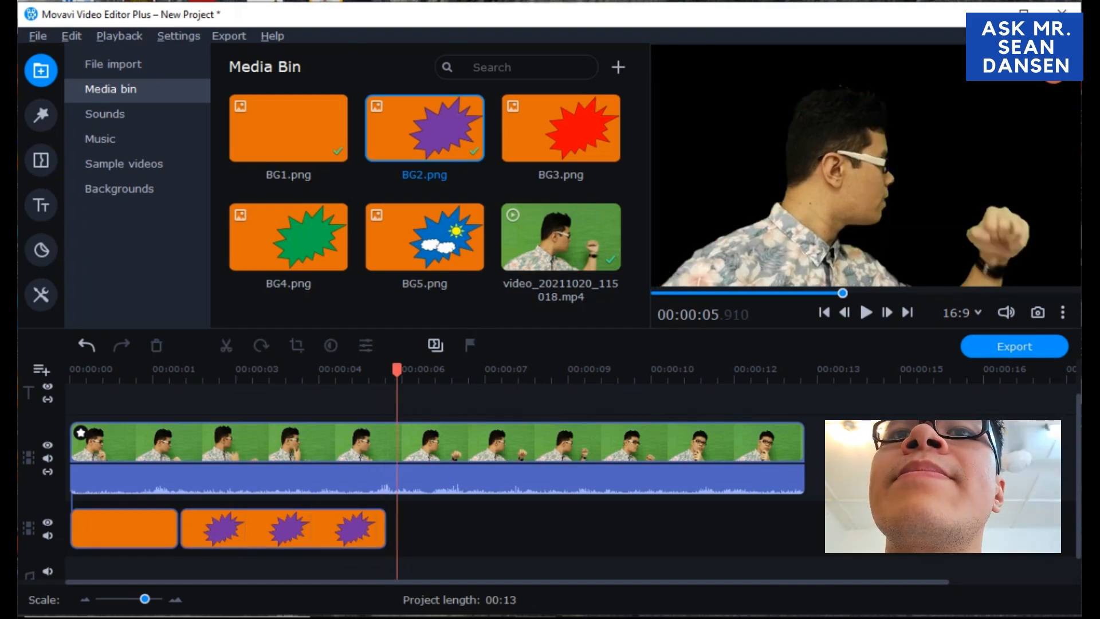
Place BG3.png on the main track directly after the BG2.png clip
drag(397, 369, 387, 369)
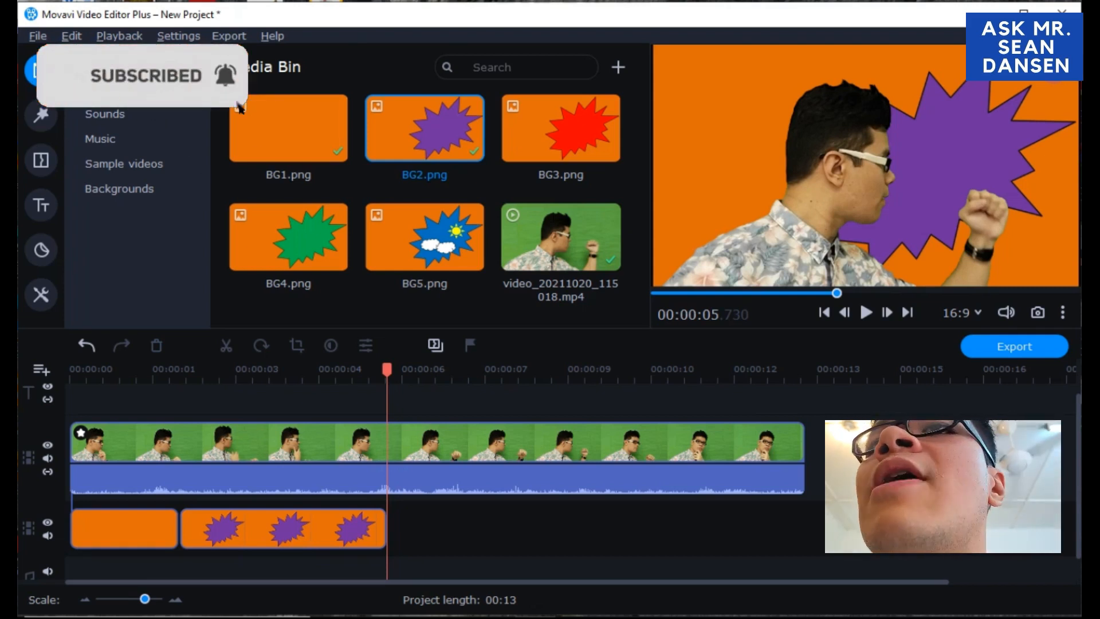
click(560, 129)
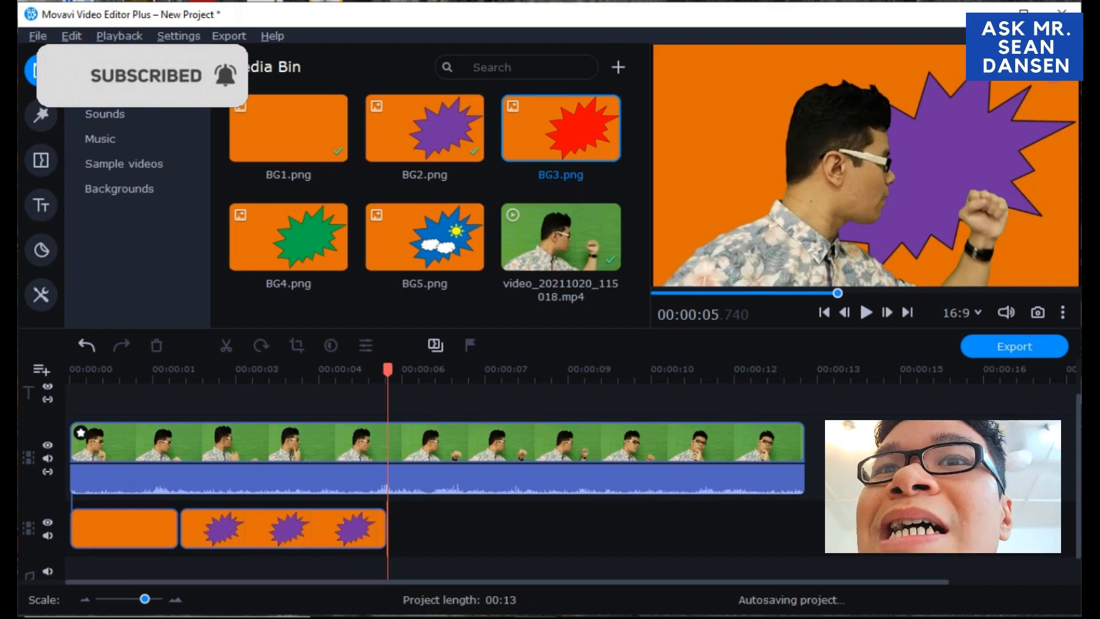
drag(561, 128, 424, 528)
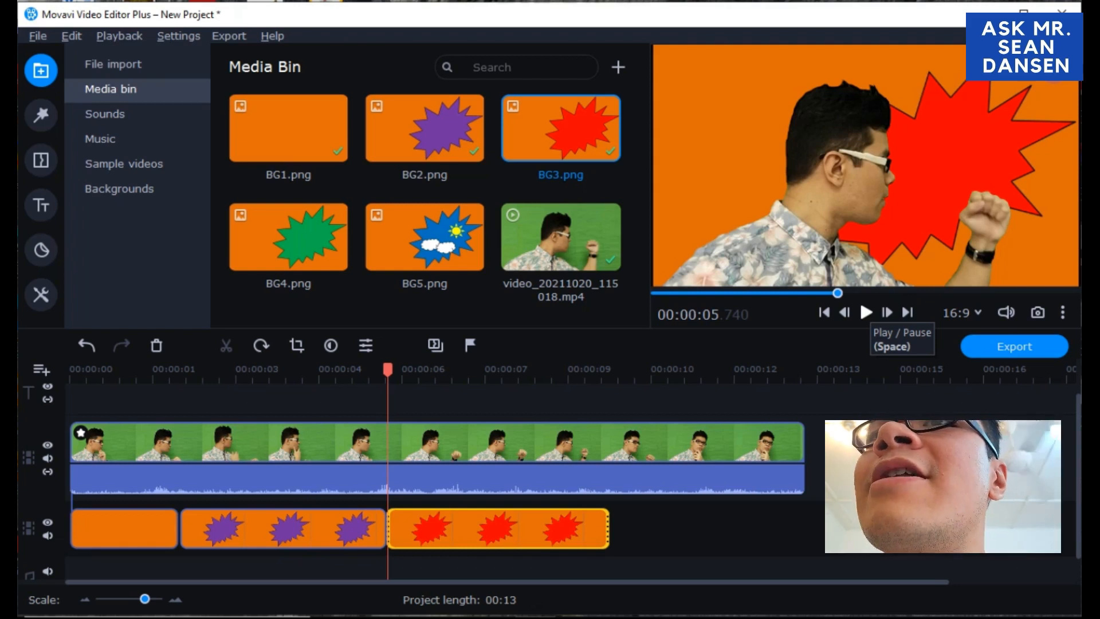
Split the BG3.png clip at 00:00:06.871 and delete the part after the cut
key(space)
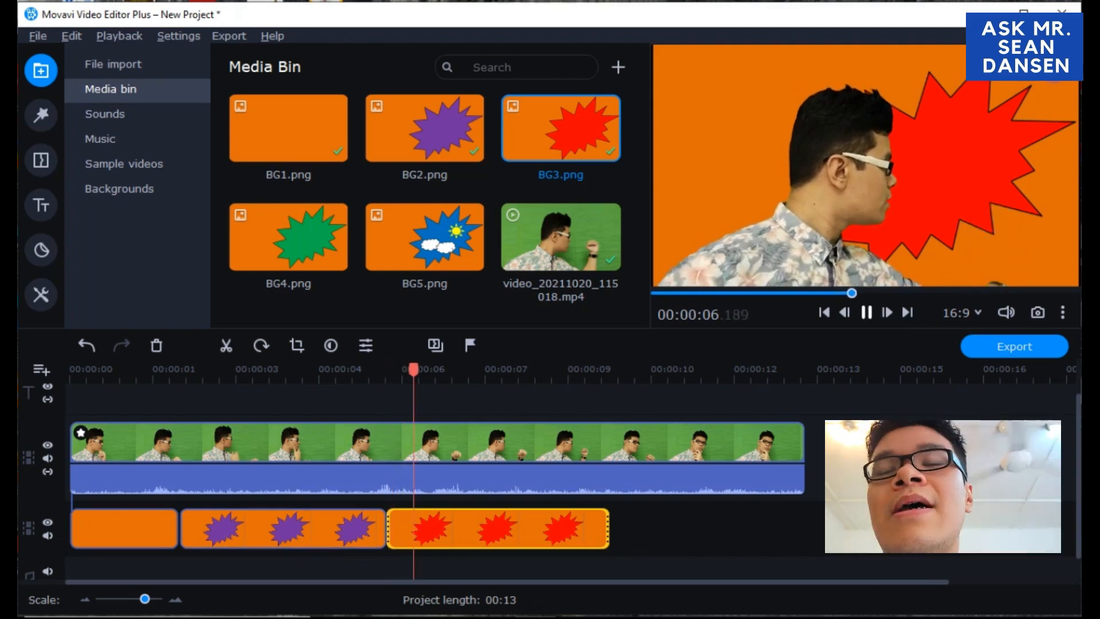
key(space)
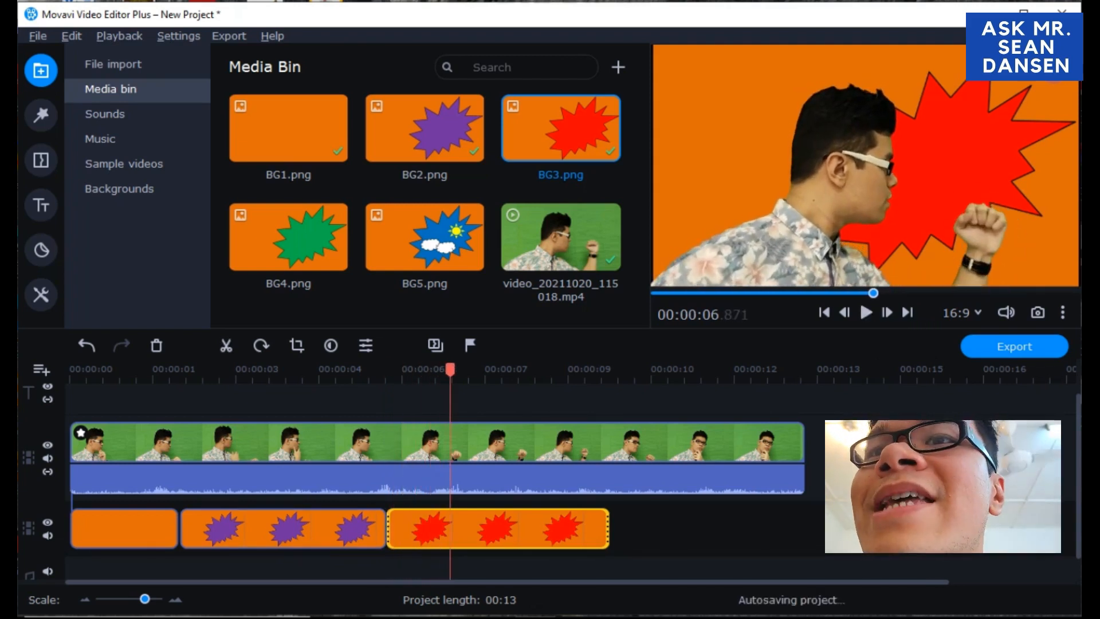
right_click(448, 522)
click(481, 283)
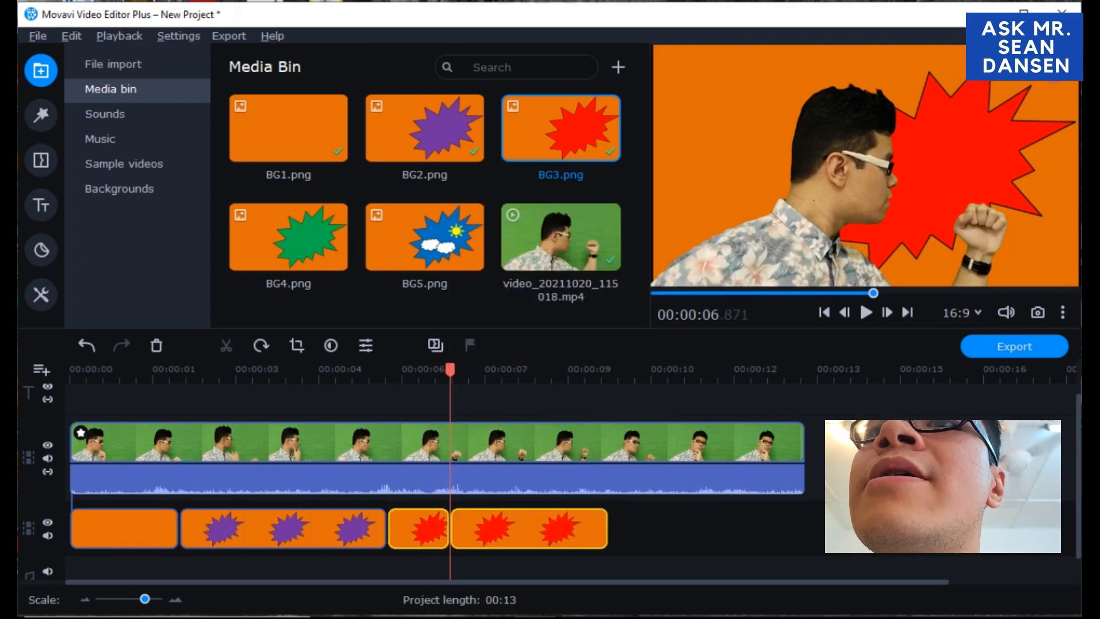
click(531, 528)
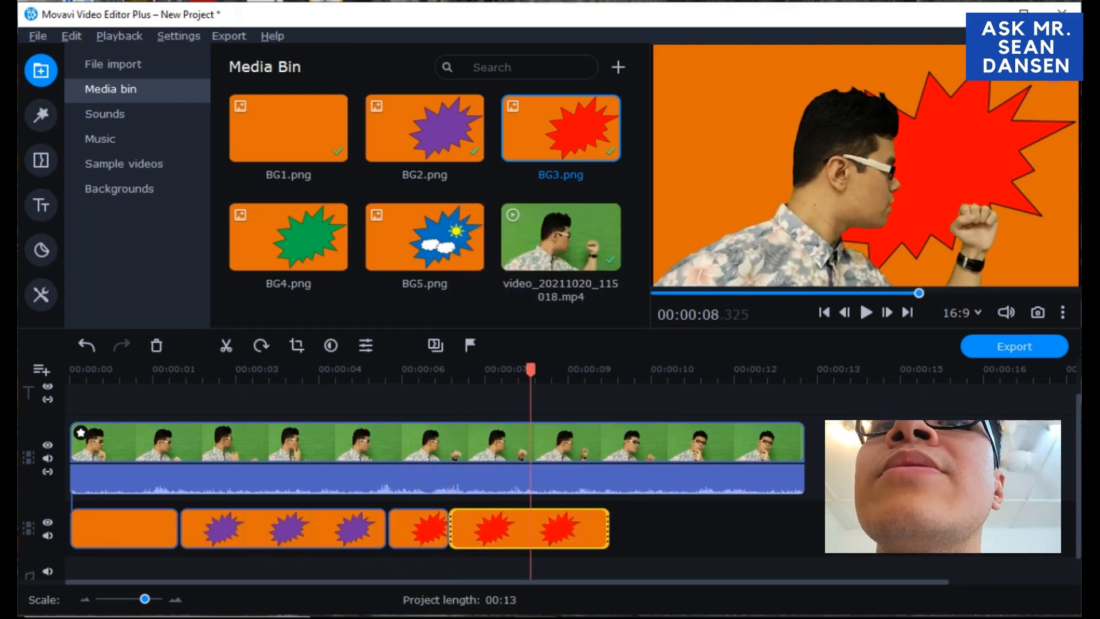
key(Delete)
Place BG4.png directly after the BG3.png clip, and cut it off at 00:00:07.917 by deleting the remainder
mouse_move(288, 237)
mouse_down()
mouse_move(367, 344)
mouse_move(456, 533)
mouse_up()
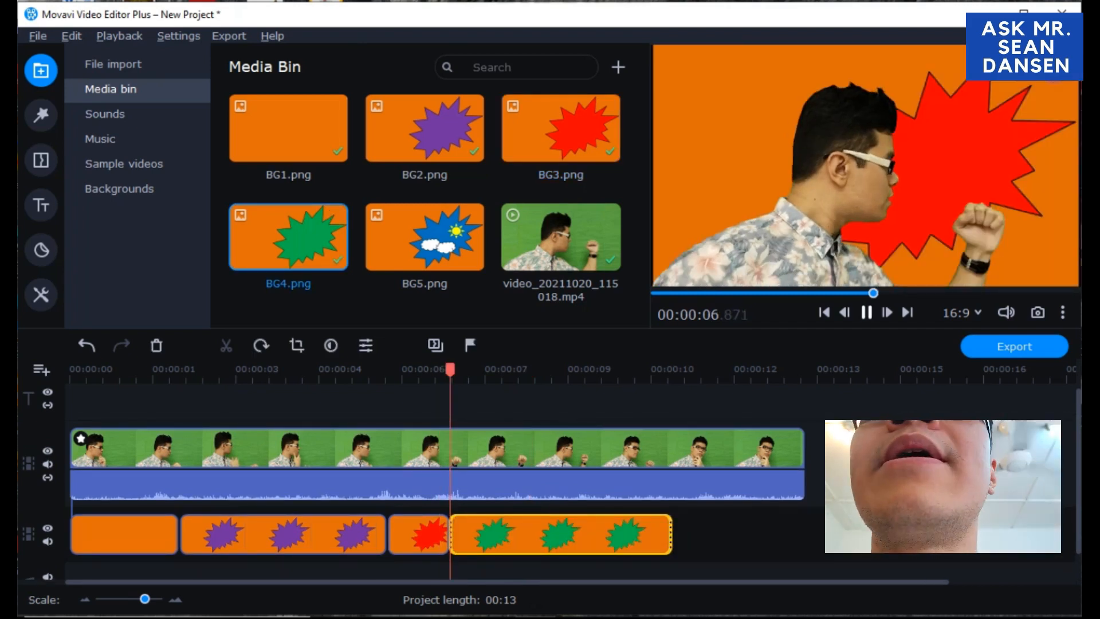
key(space)
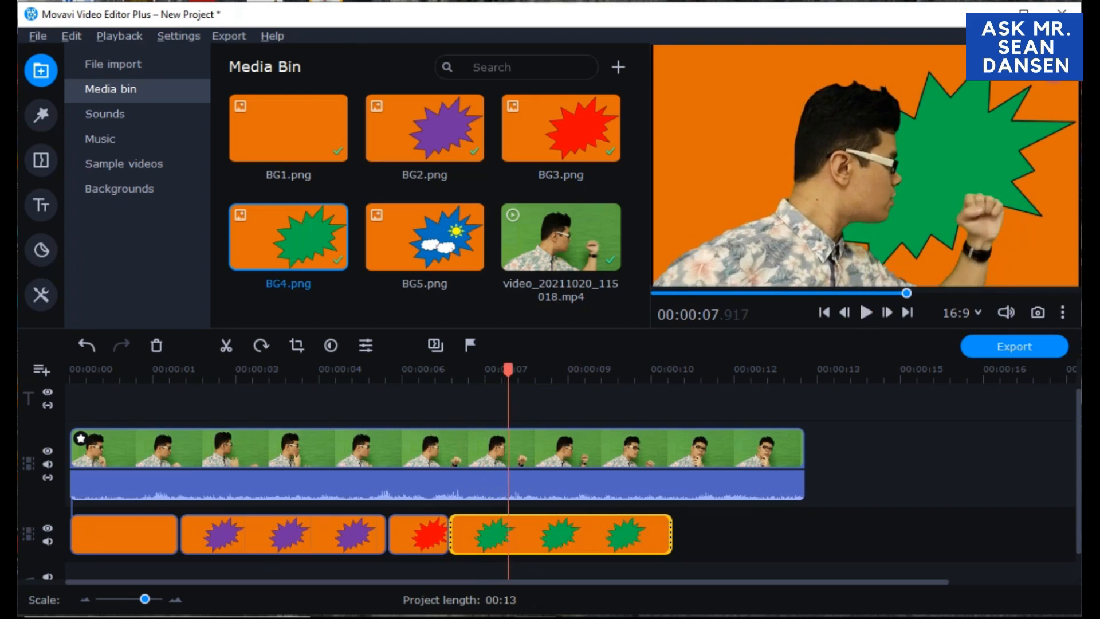
right_click(504, 526)
click(534, 285)
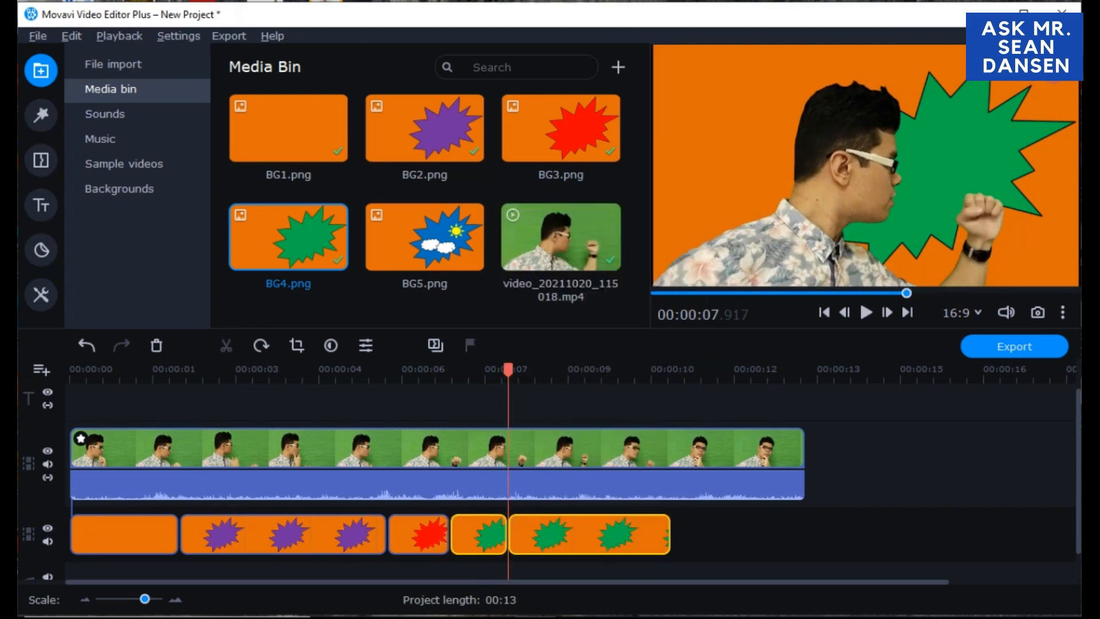
click(575, 533)
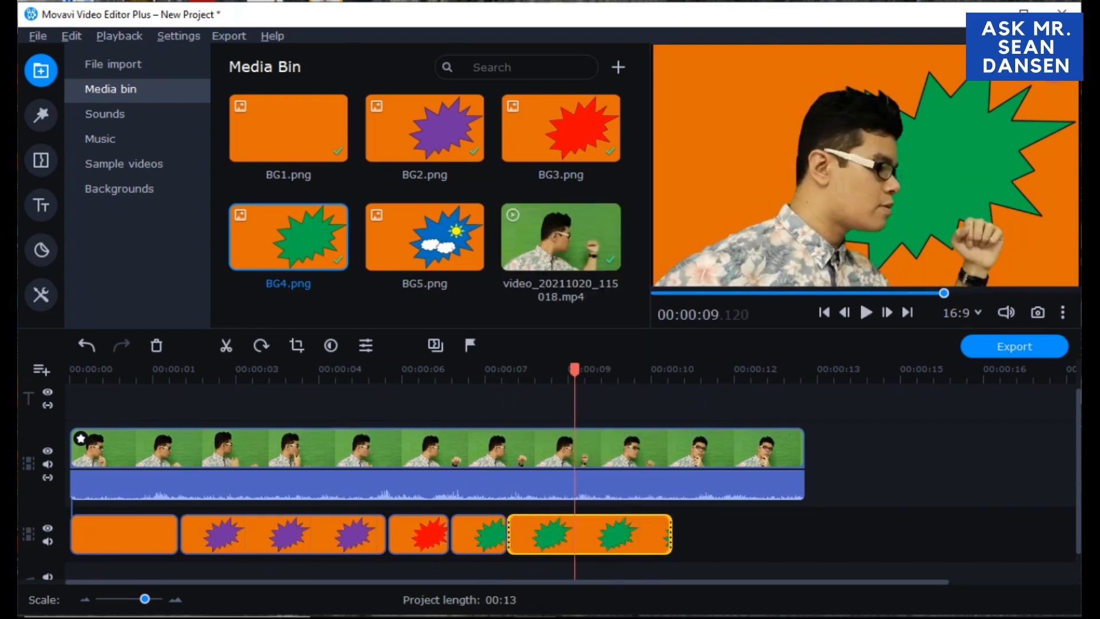
key(Delete)
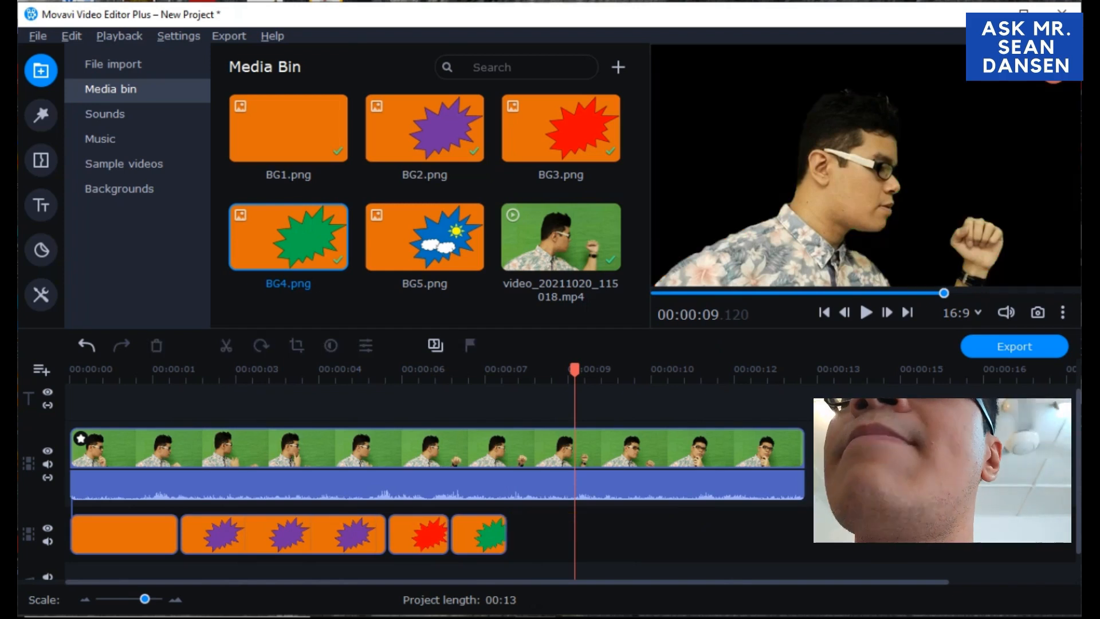
Place BG5.png directly after the BG4.png clip and extend it to the end of the green-screen clip
click(425, 237)
drag(424, 237, 514, 535)
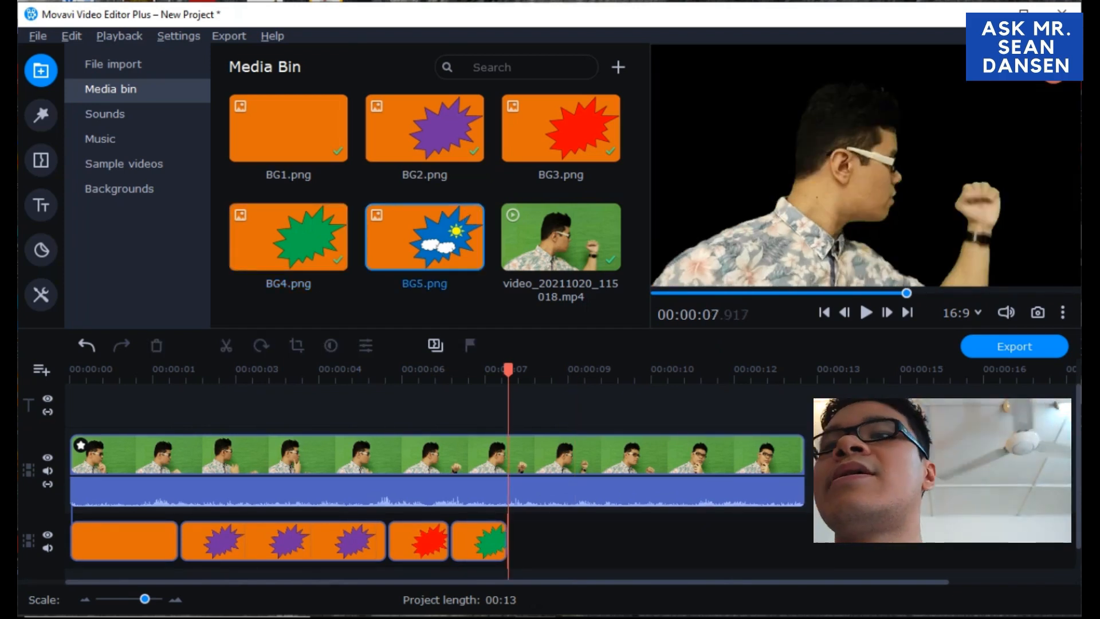
click(866, 312)
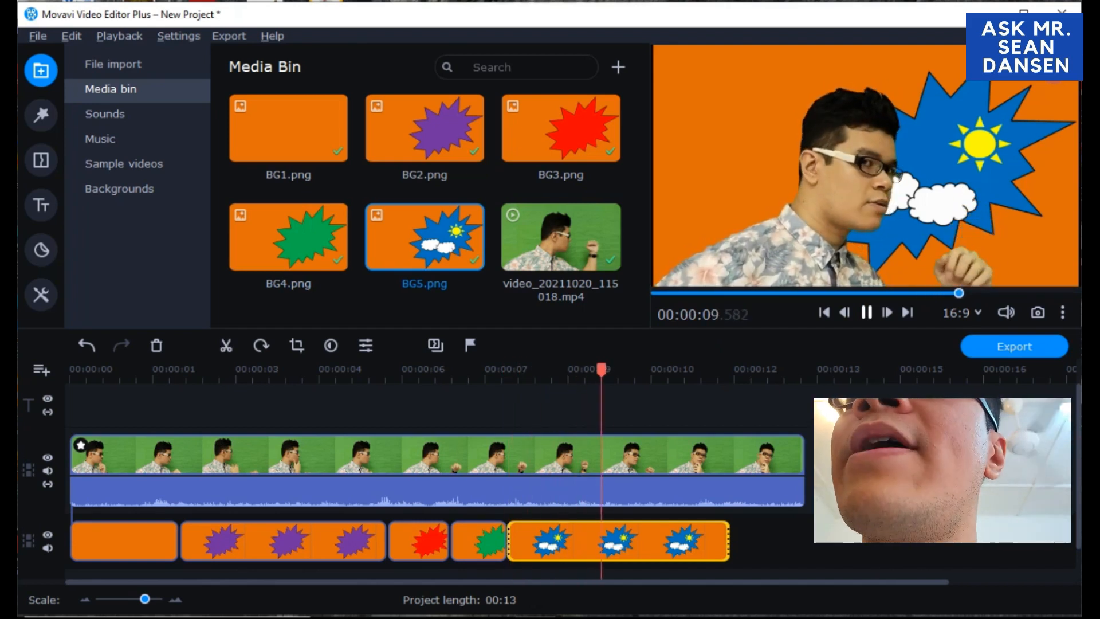
key(space)
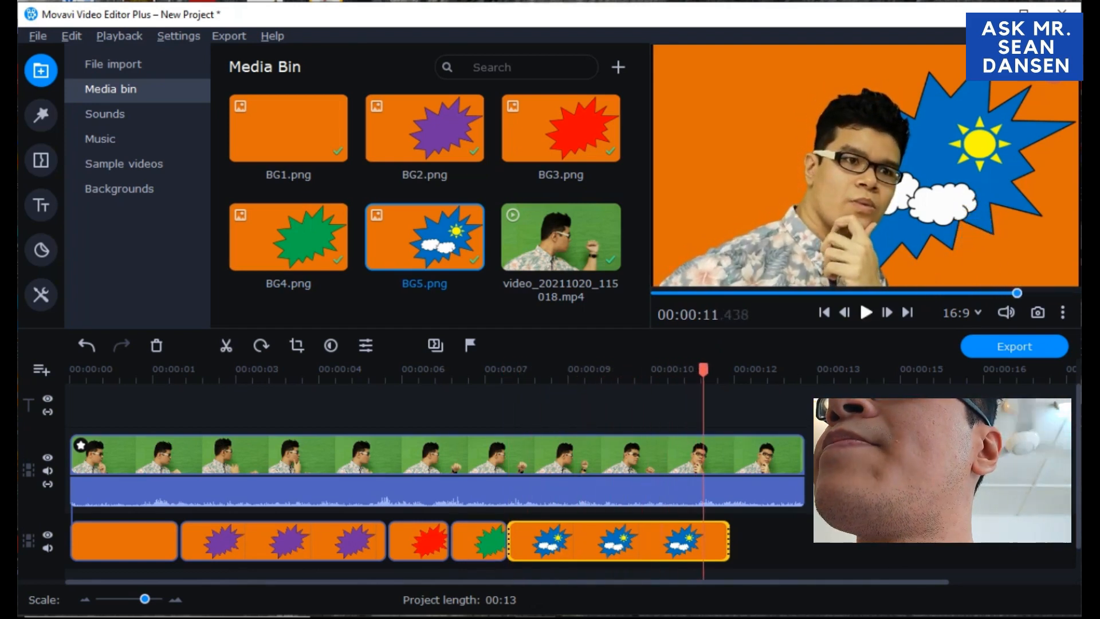
drag(727, 541, 799, 540)
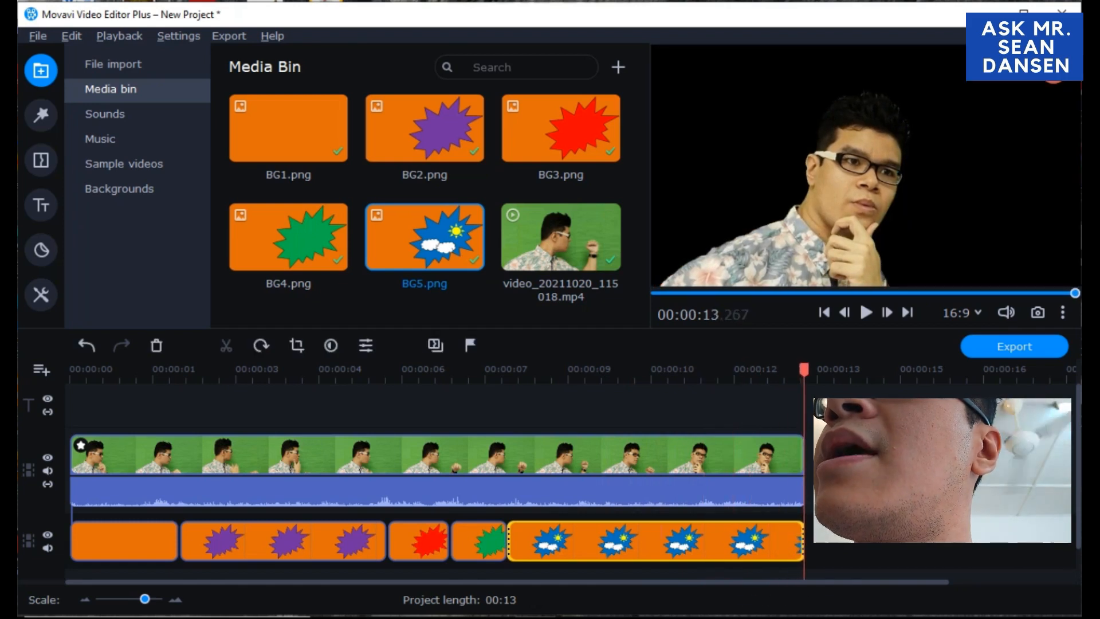
Play the project from the start to check the timing of the background changes behind the keyed clip
drag(804, 369, 69, 370)
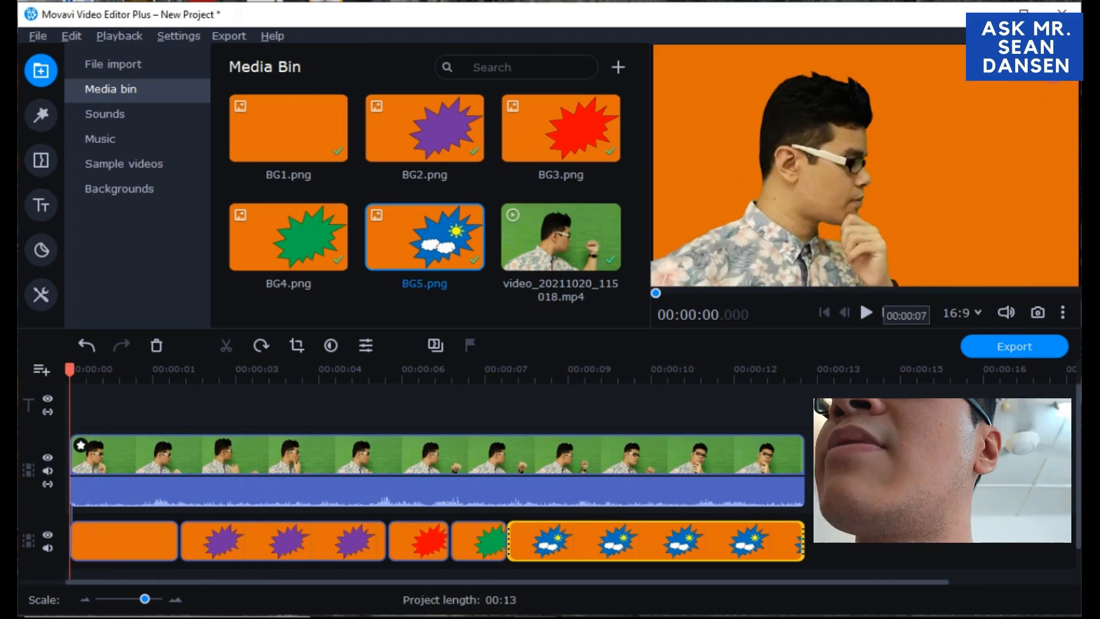
click(866, 312)
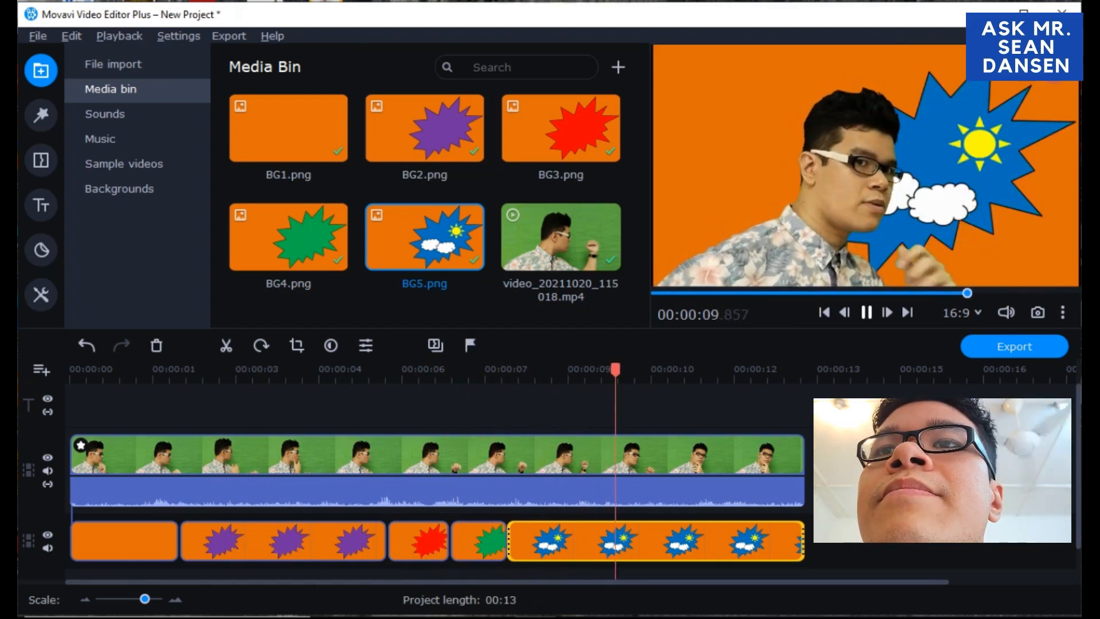
key(space)
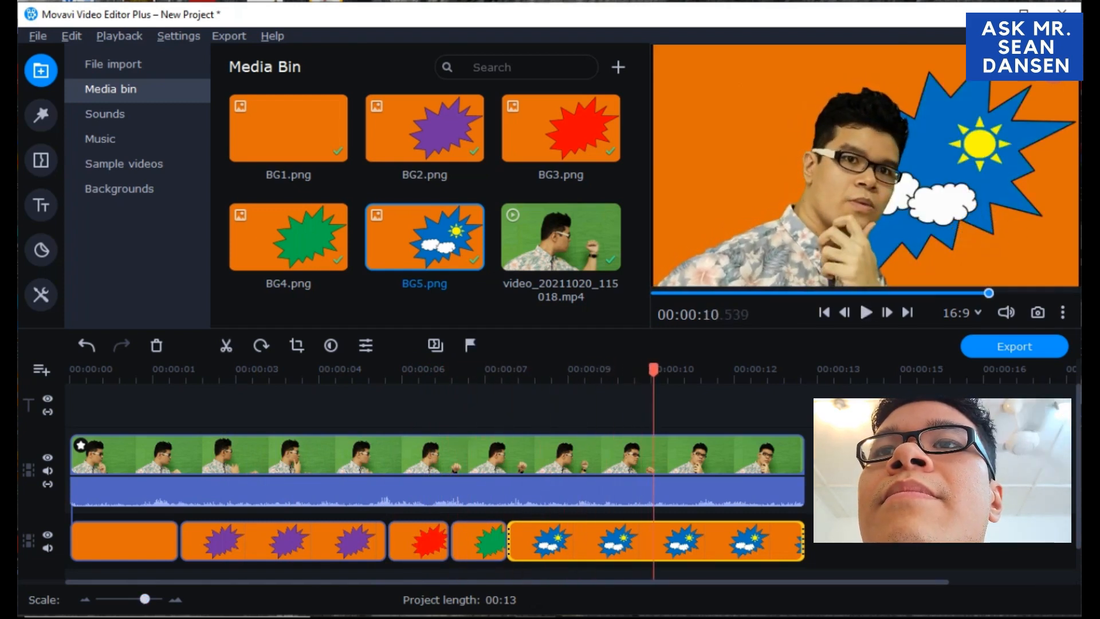
drag(145, 598, 149, 598)
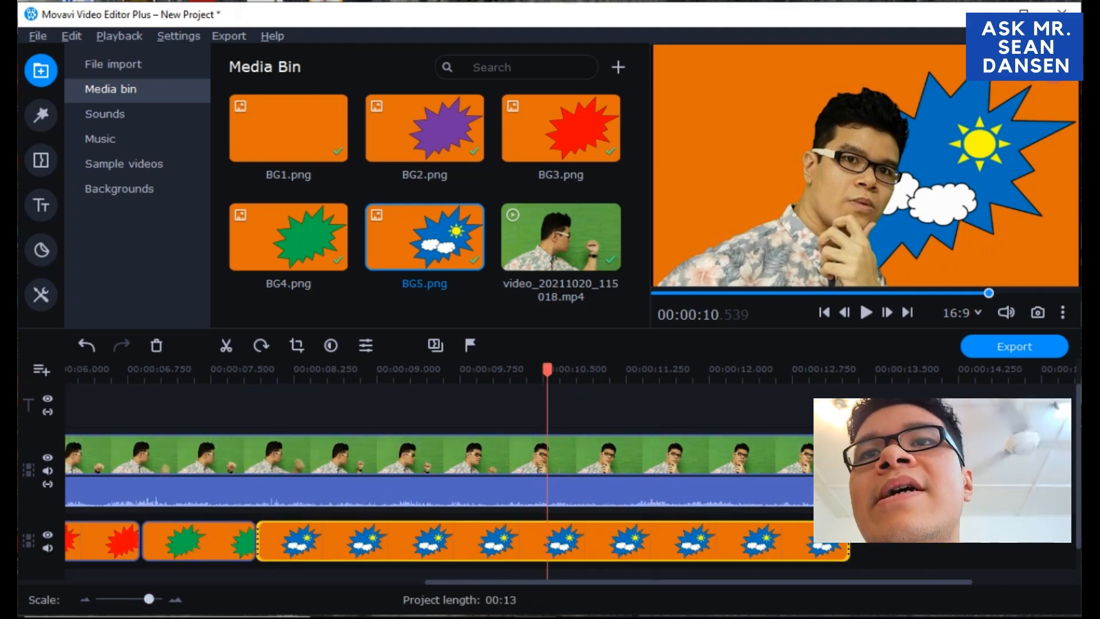
Play up to the change from BG1.png to BG2.png, split the BG1.png clip at 00:00:01.910, and delete the part after the cut
drag(573, 581, 213, 582)
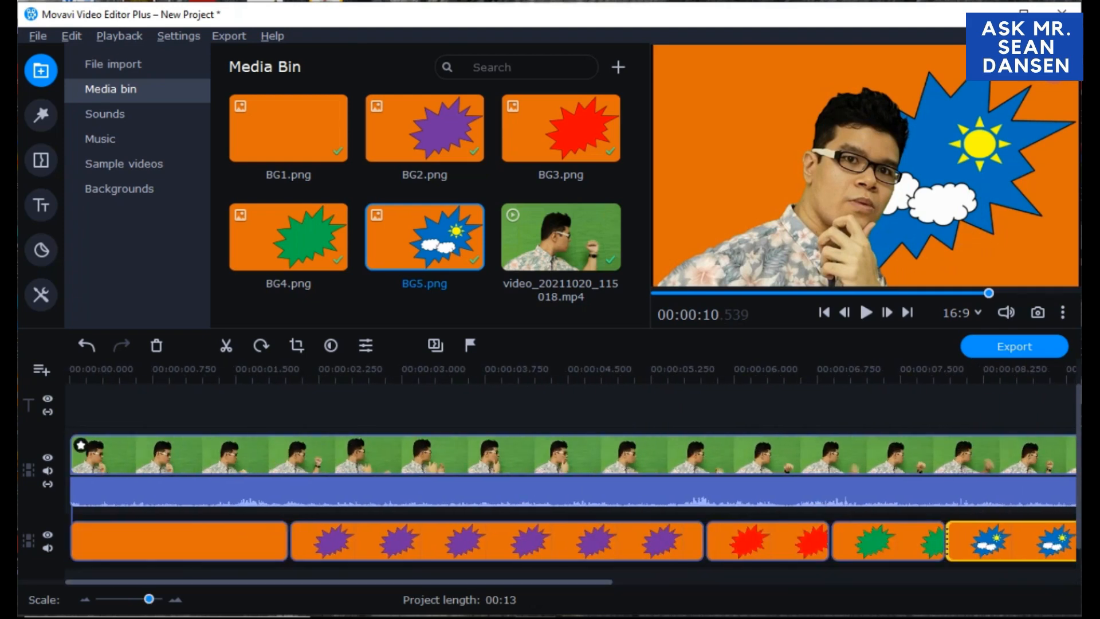
click(133, 541)
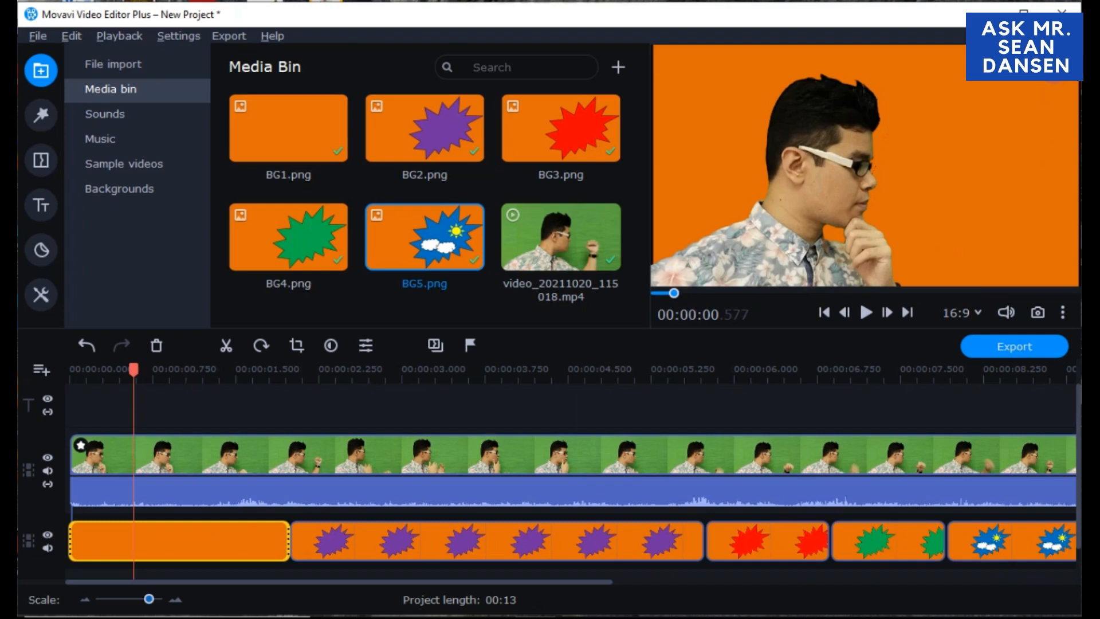
drag(149, 598, 155, 599)
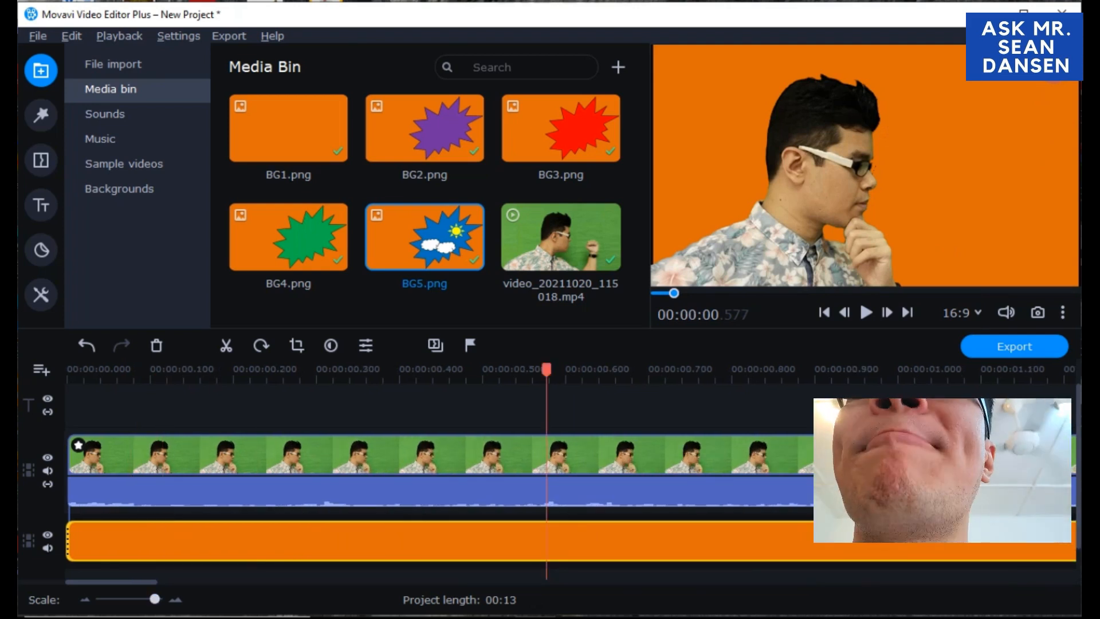
drag(154, 598, 151, 598)
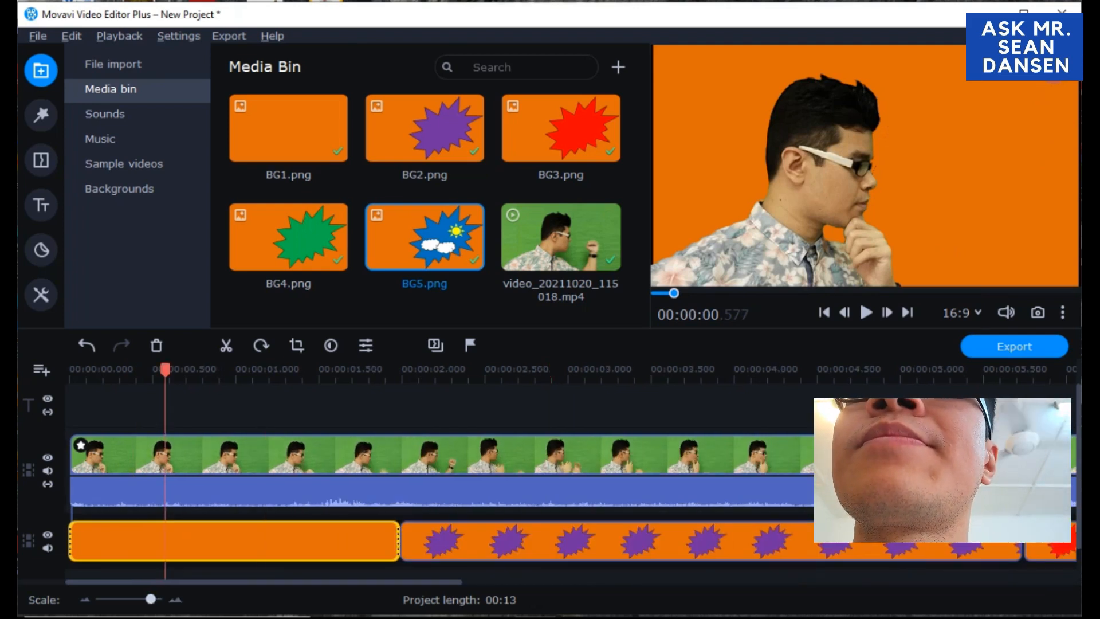
key(space)
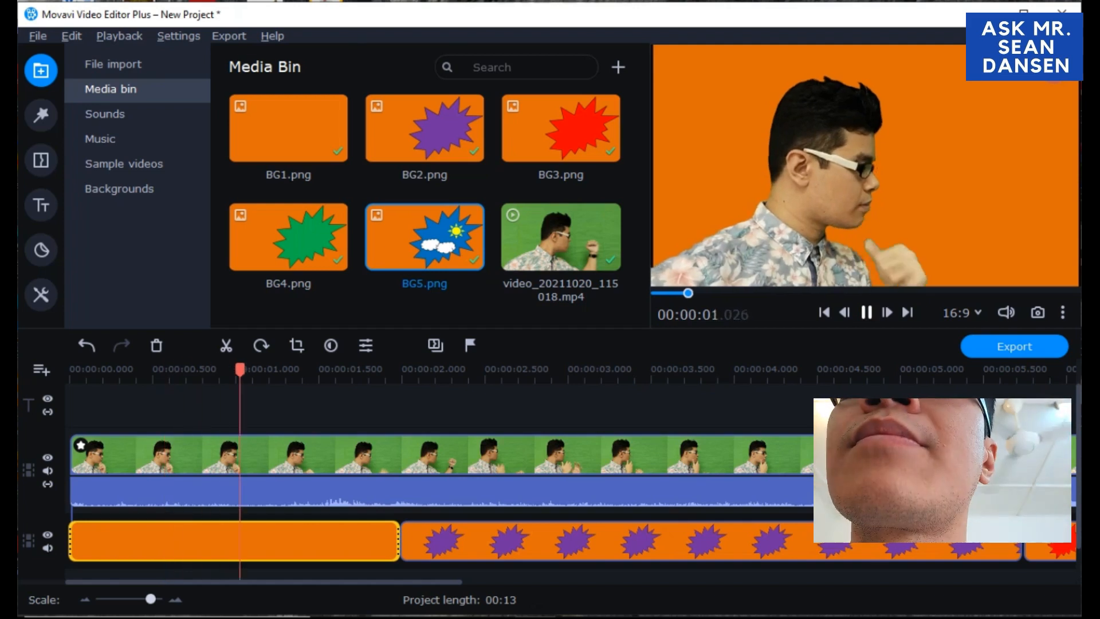
key(space)
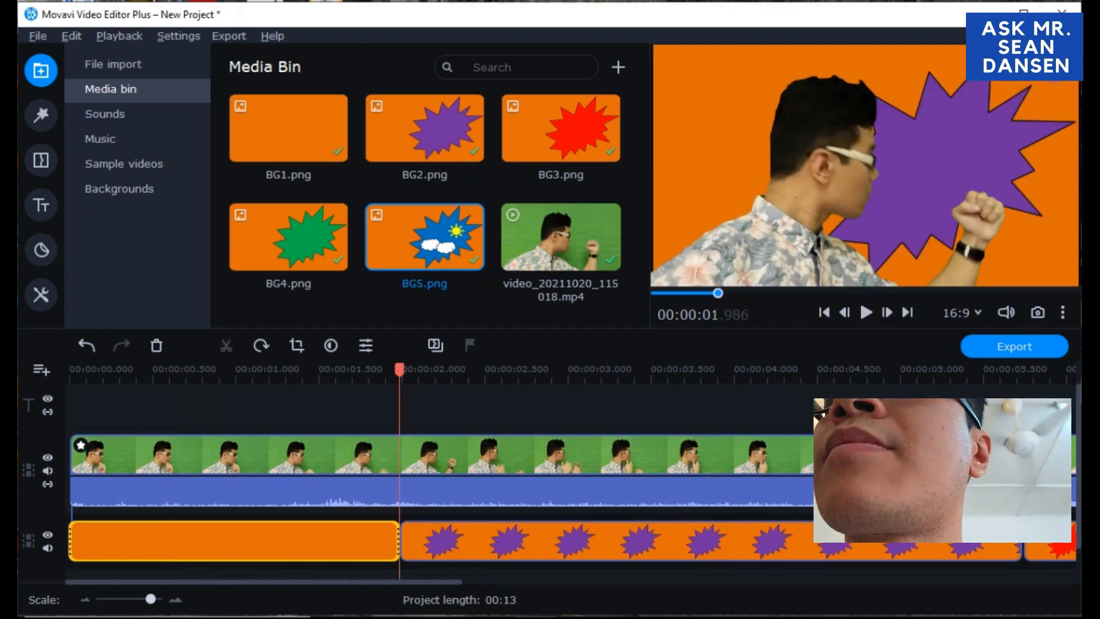
click(387, 370)
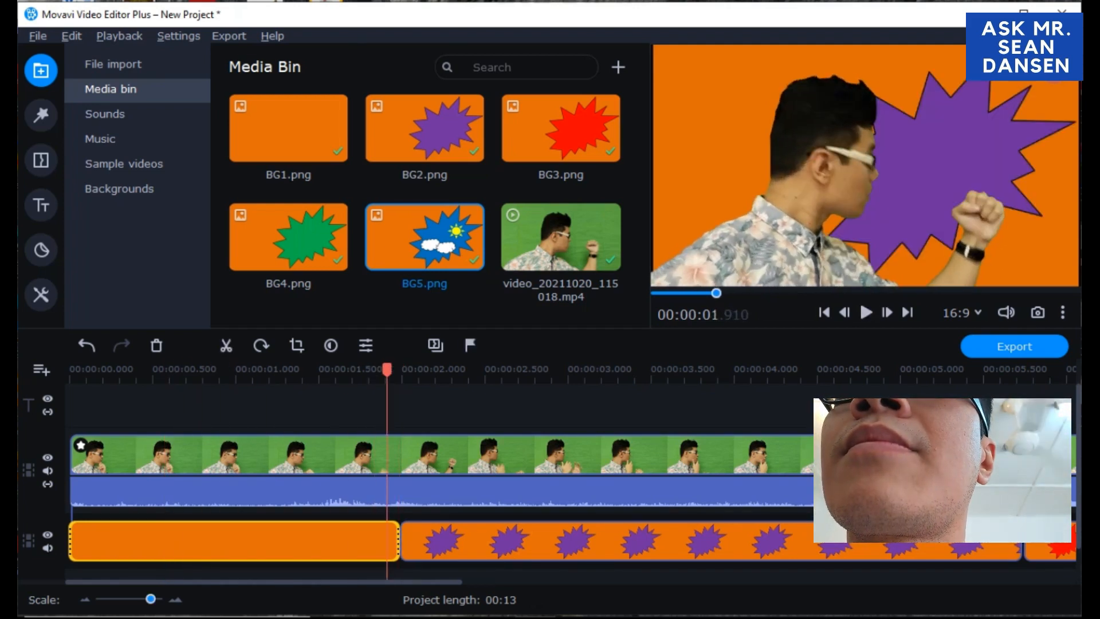
right_click(383, 550)
click(408, 293)
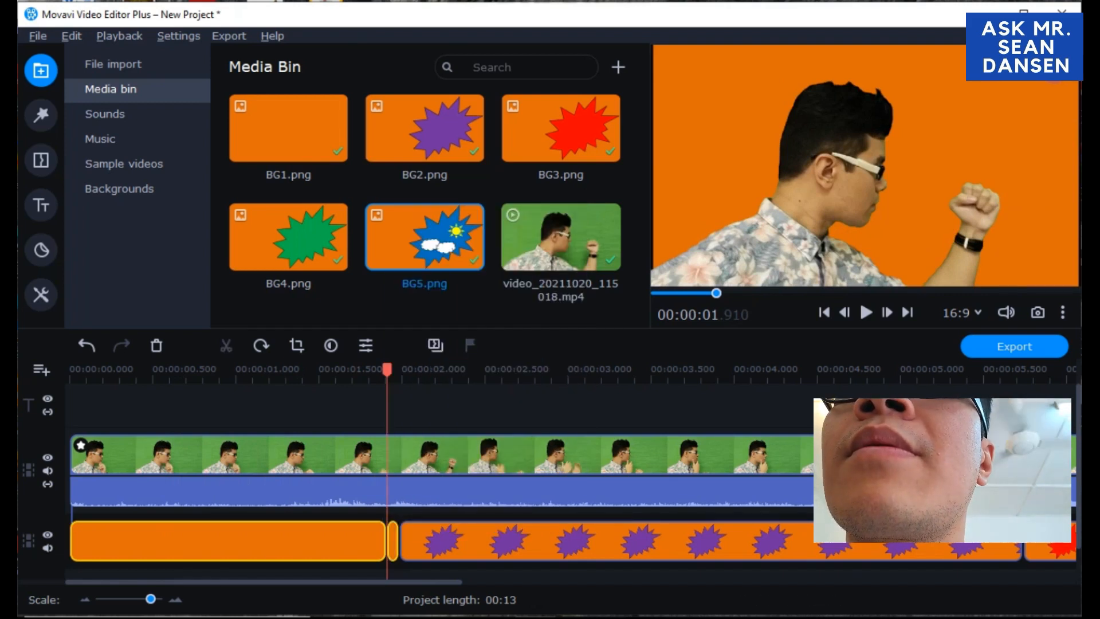
key(Delete)
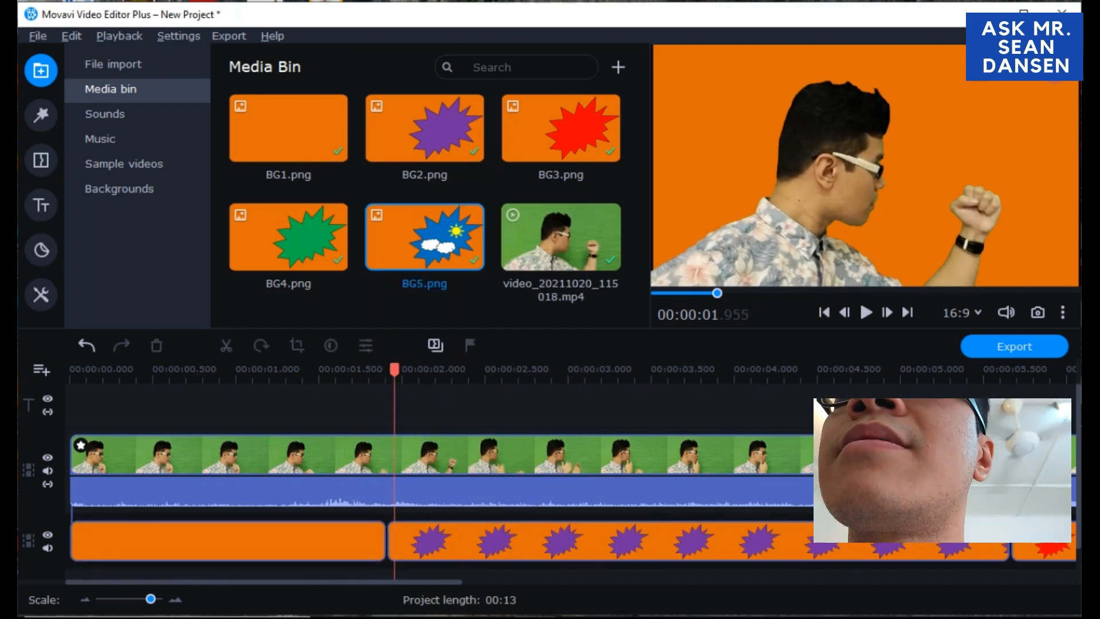
Play the project past the shortened BG1.png clip to check the timing of the remaining background changes
click(262, 541)
key(space)
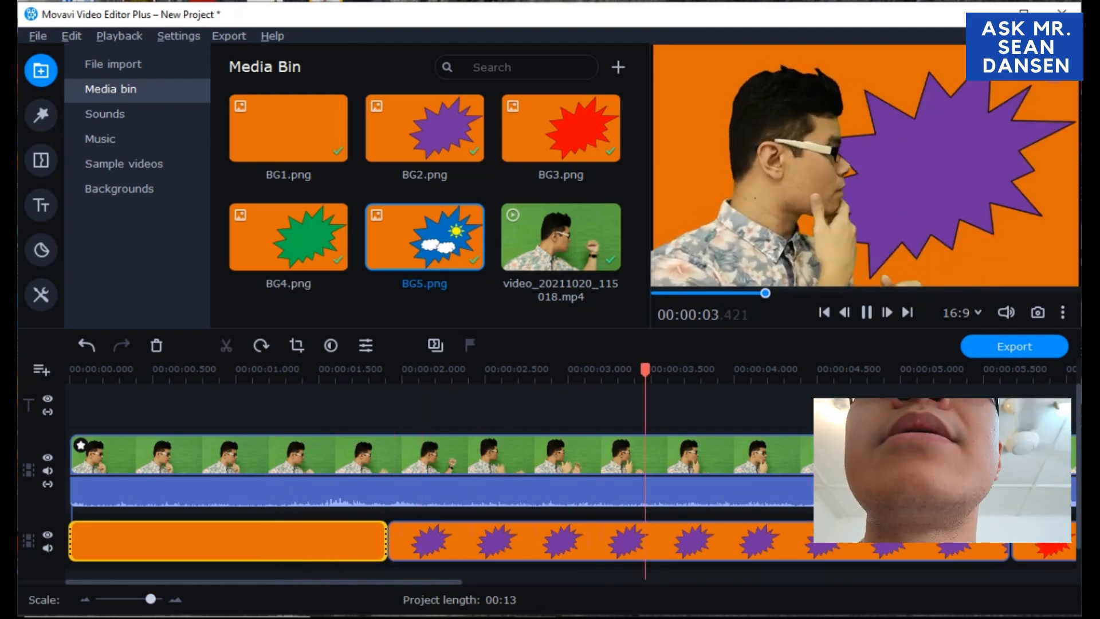
scroll(573, 469, down, 4)
scroll(572, 469, up, 1)
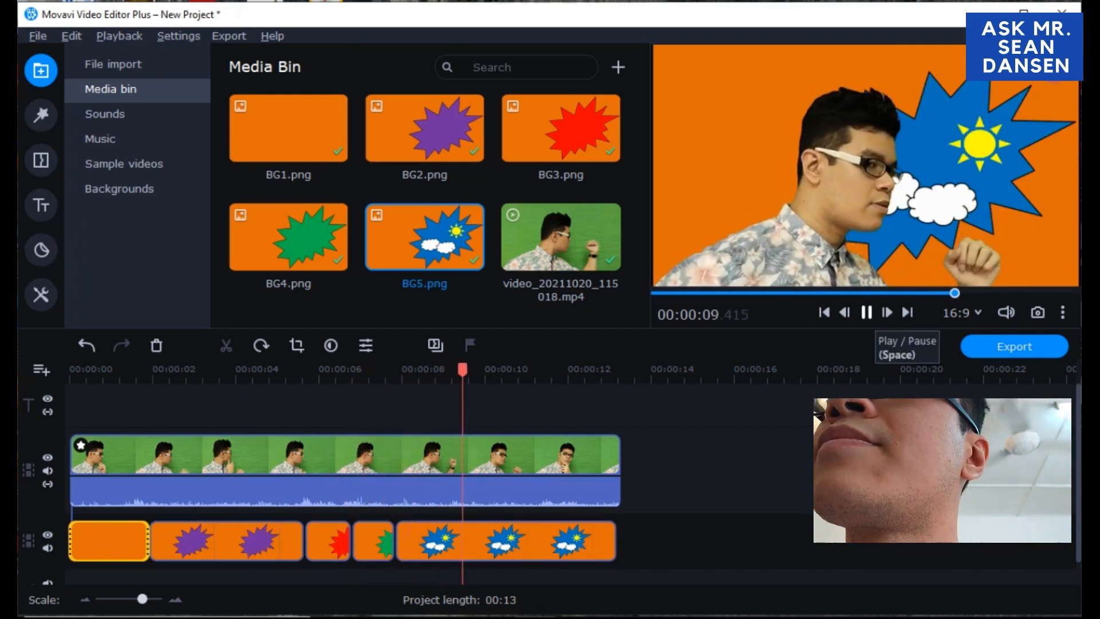
key(space)
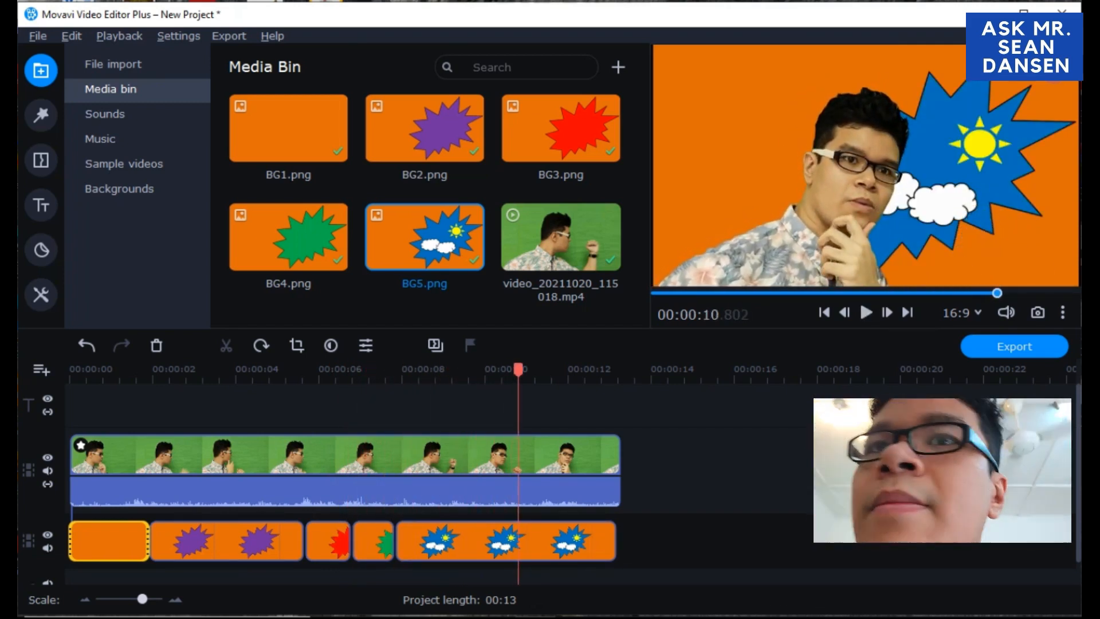
Extend the BG5.png clip on the background track to about 00:00:13.252, near the end of the green-screen clip
drag(143, 598, 146, 598)
click(722, 541)
drag(744, 541, 750, 541)
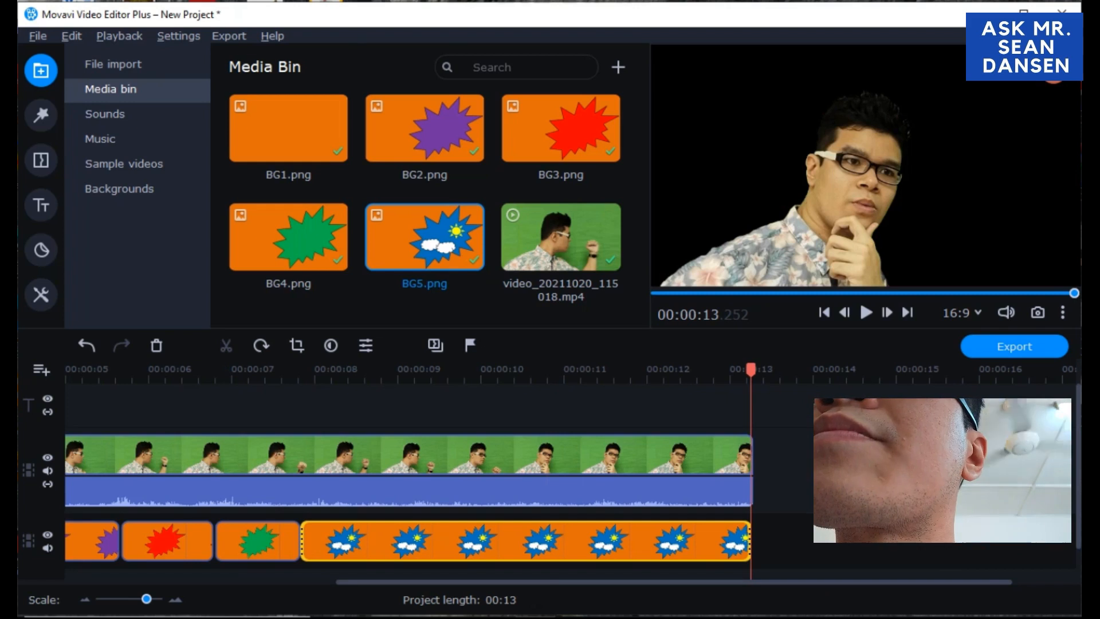
Play the whole project from 00:00:00.000 to review the background sequence behind the keyed clip
drag(698, 582, 428, 581)
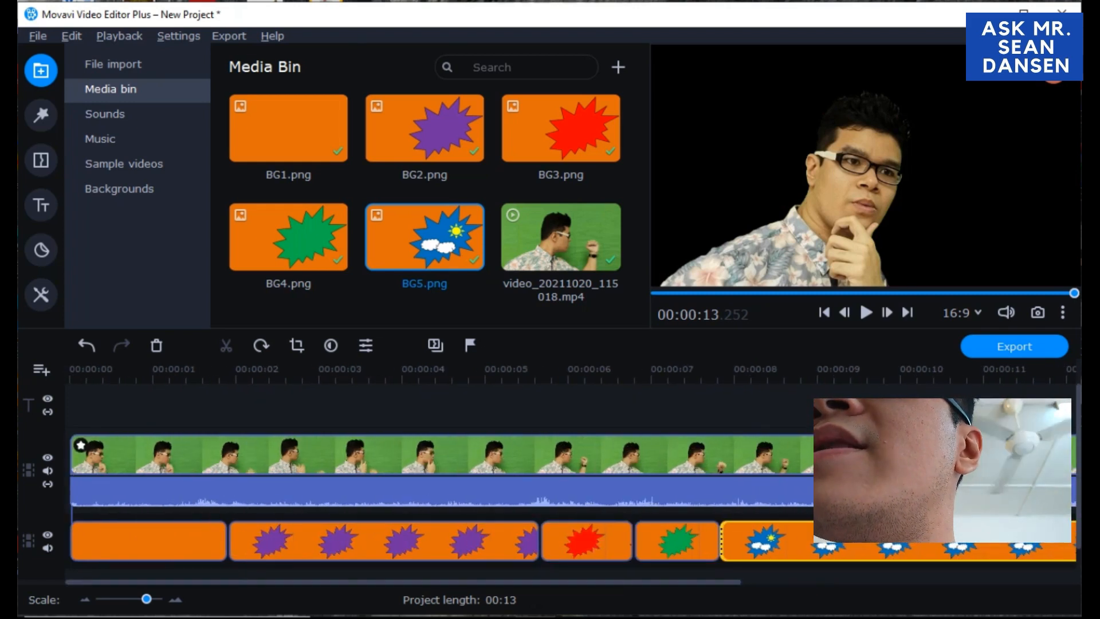
click(96, 458)
drag(96, 370, 70, 369)
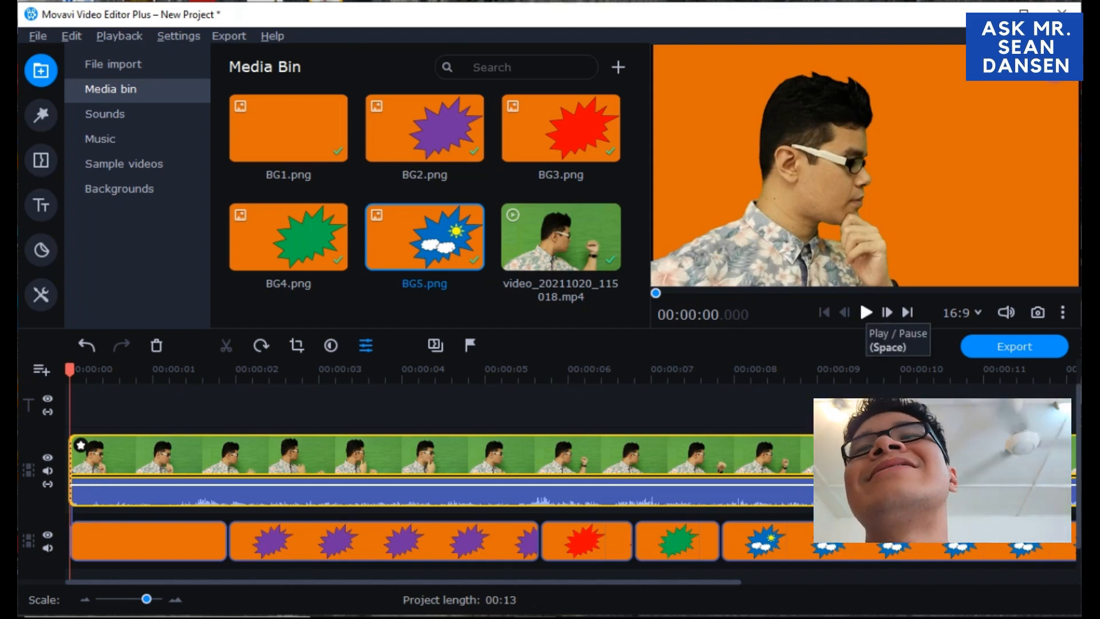
click(866, 312)
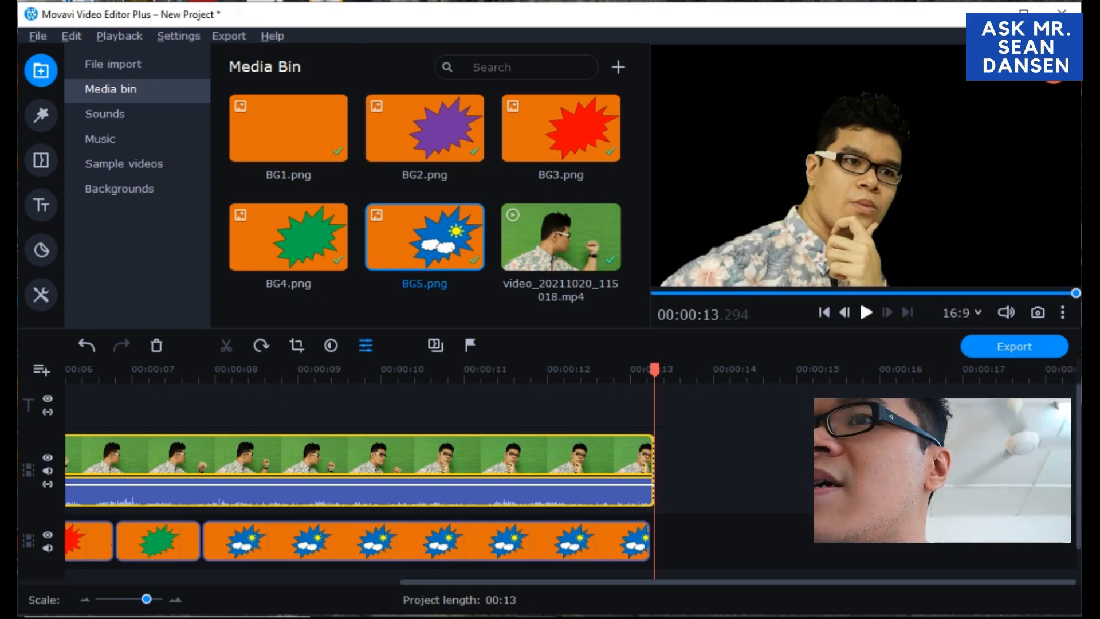
click(866, 312)
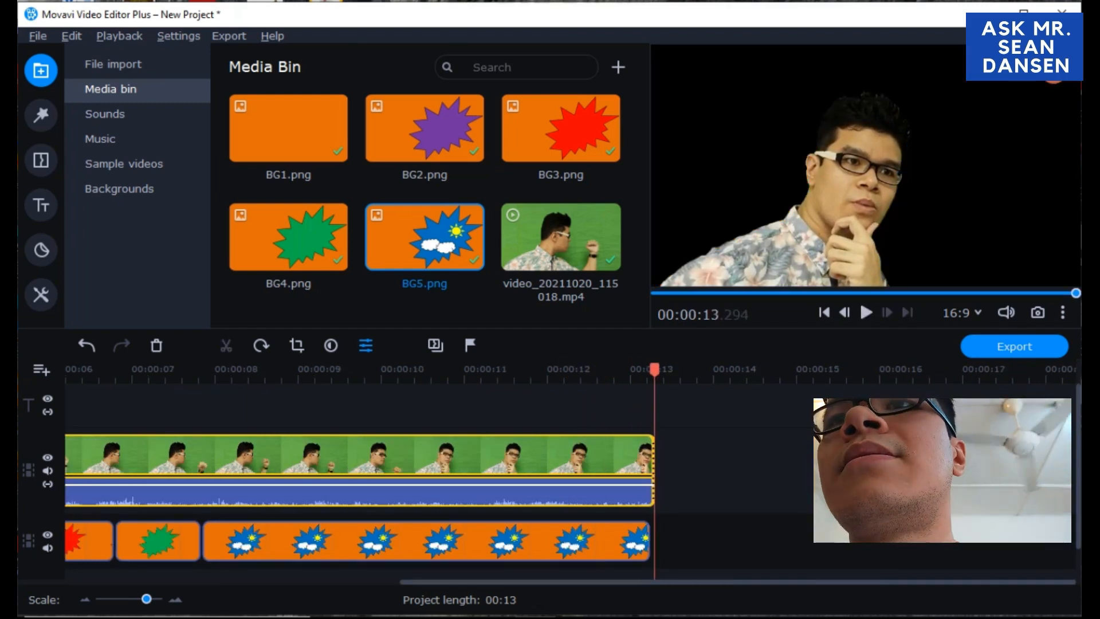
Add the built-in Action Movie music to the audio track at the start of the project
drag(737, 582, 402, 581)
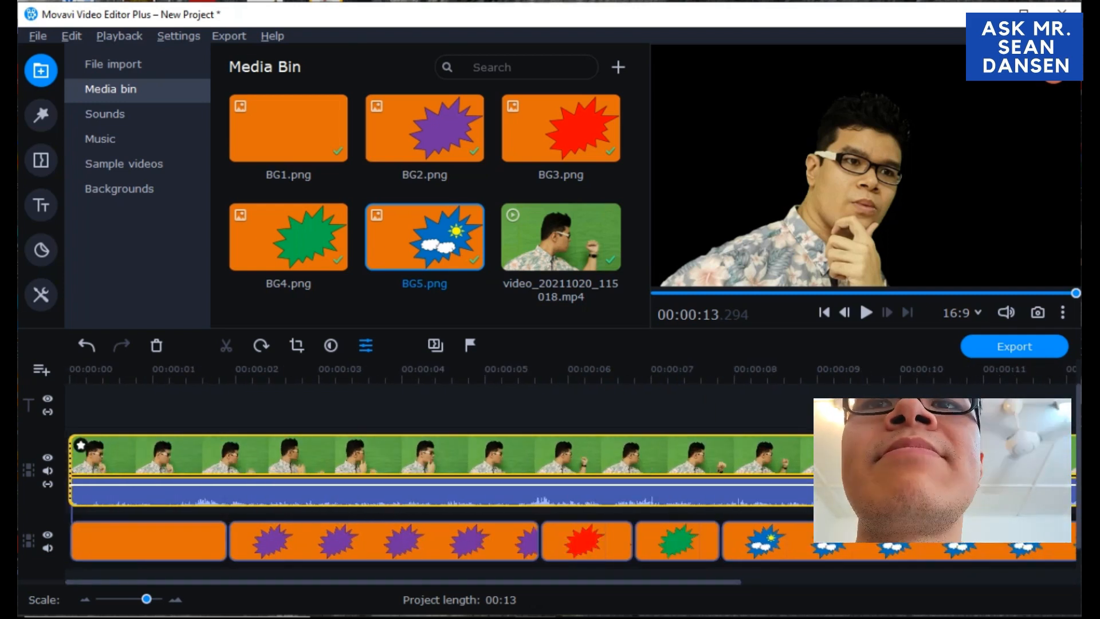
click(114, 114)
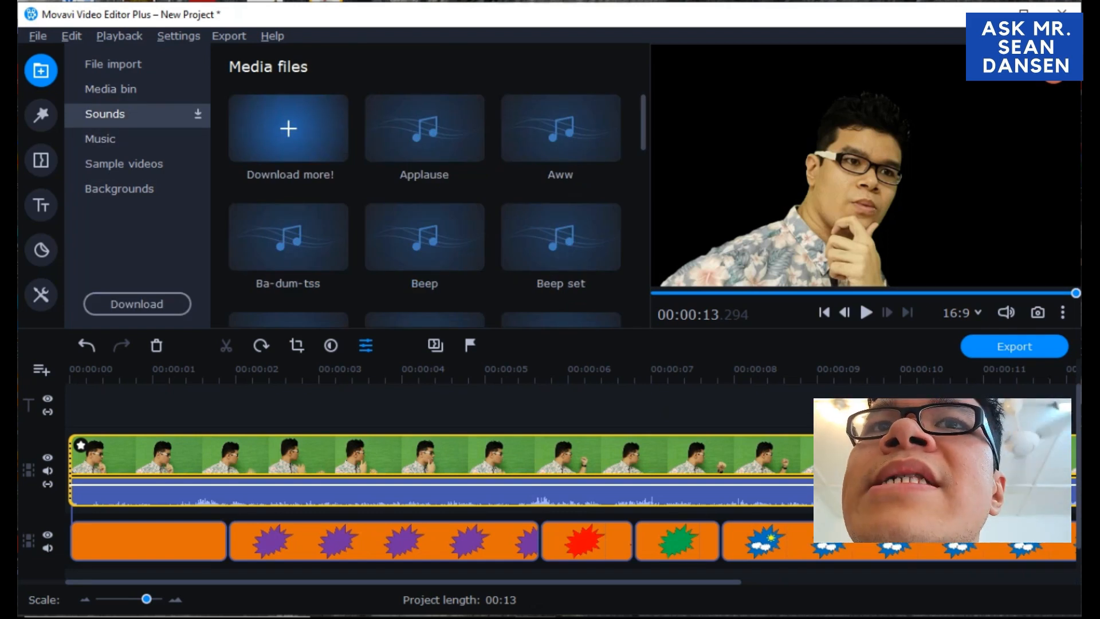
click(114, 139)
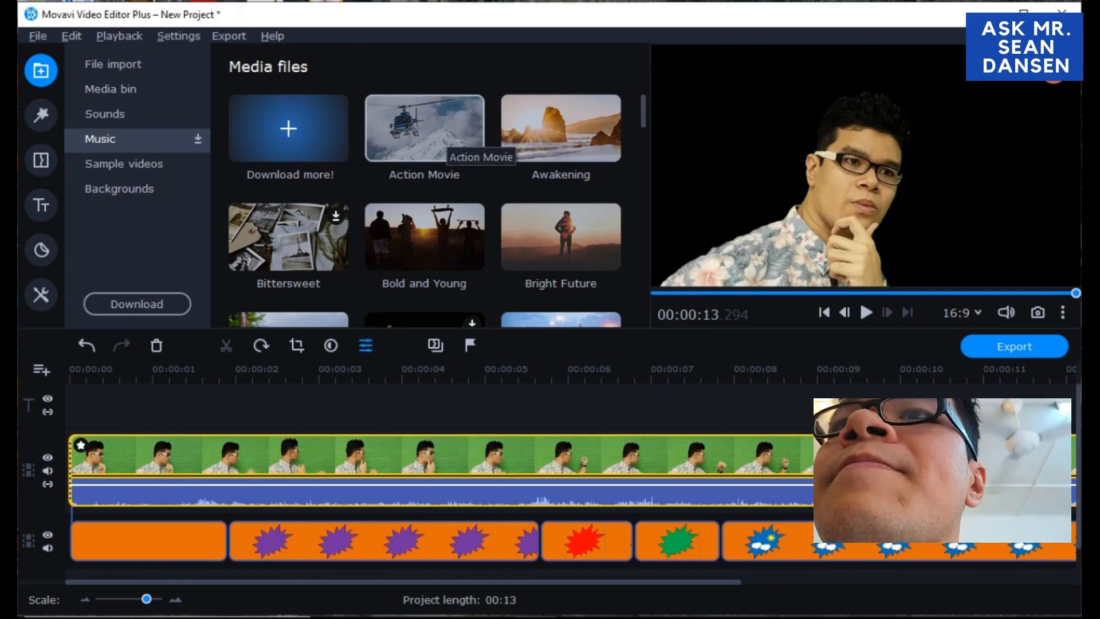
click(445, 136)
drag(228, 370, 70, 370)
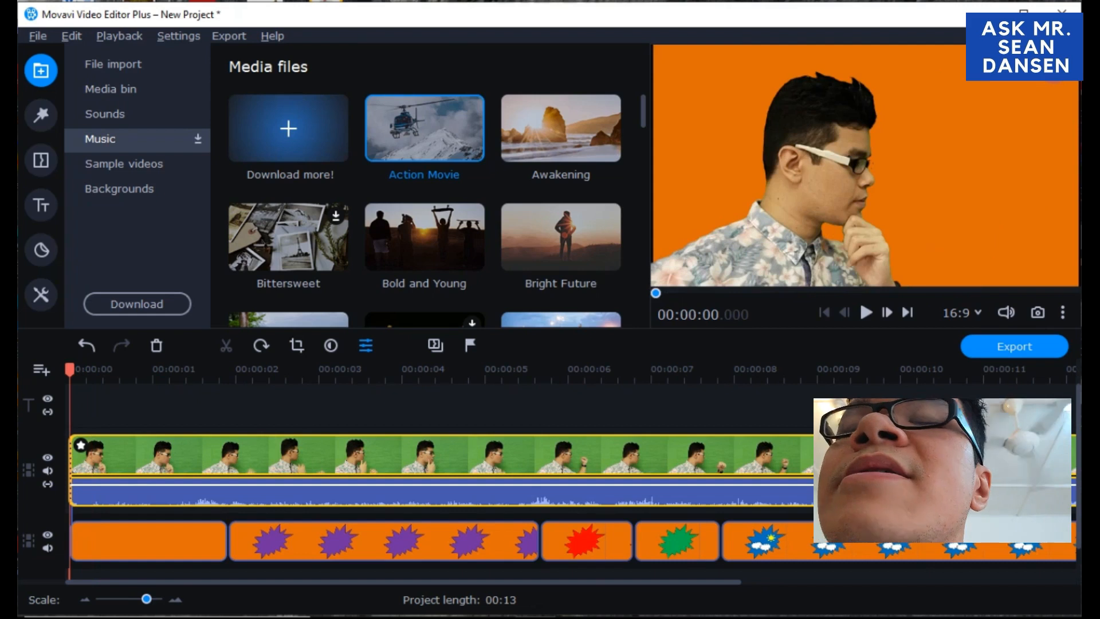
drag(425, 129, 86, 554)
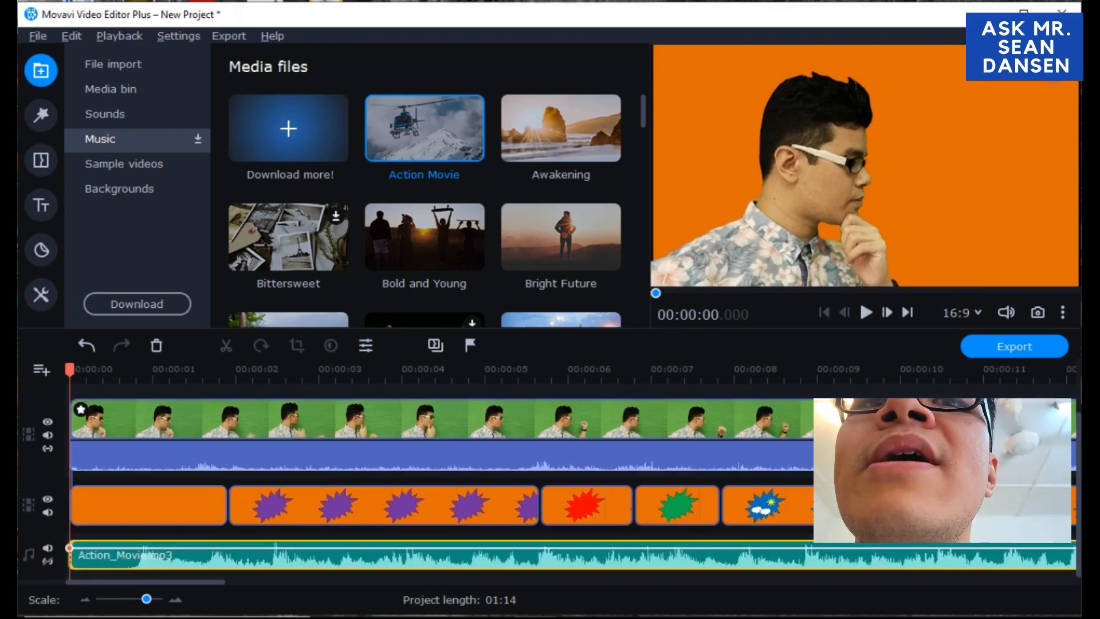
Split the Action Movie music at 00:00:13.240 and delete the part after the cut
drag(146, 582, 284, 581)
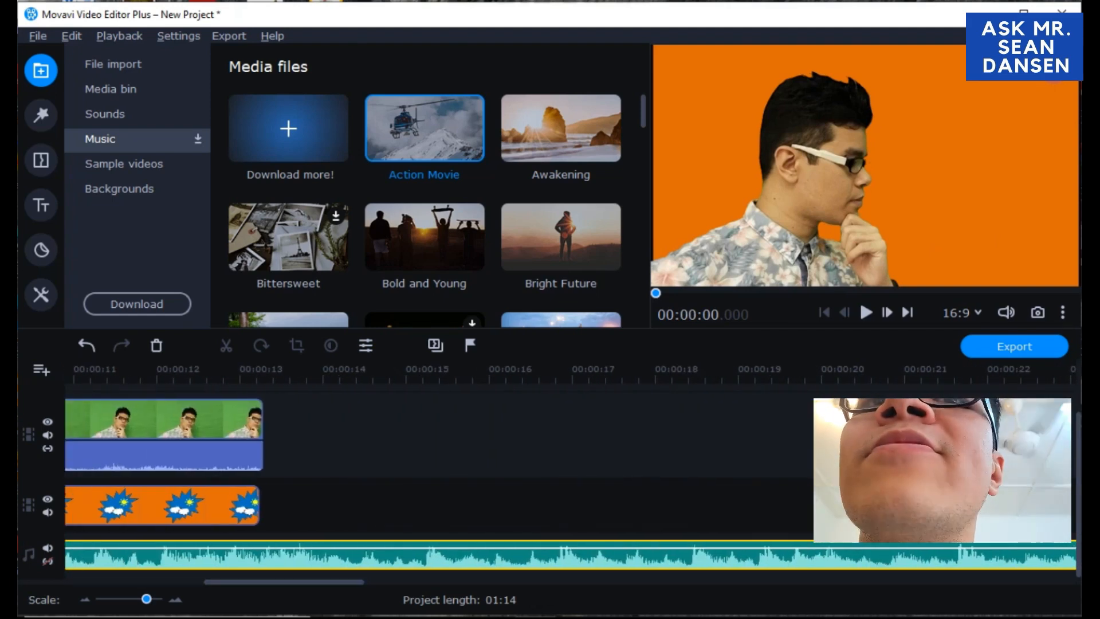
click(259, 550)
right_click(259, 551)
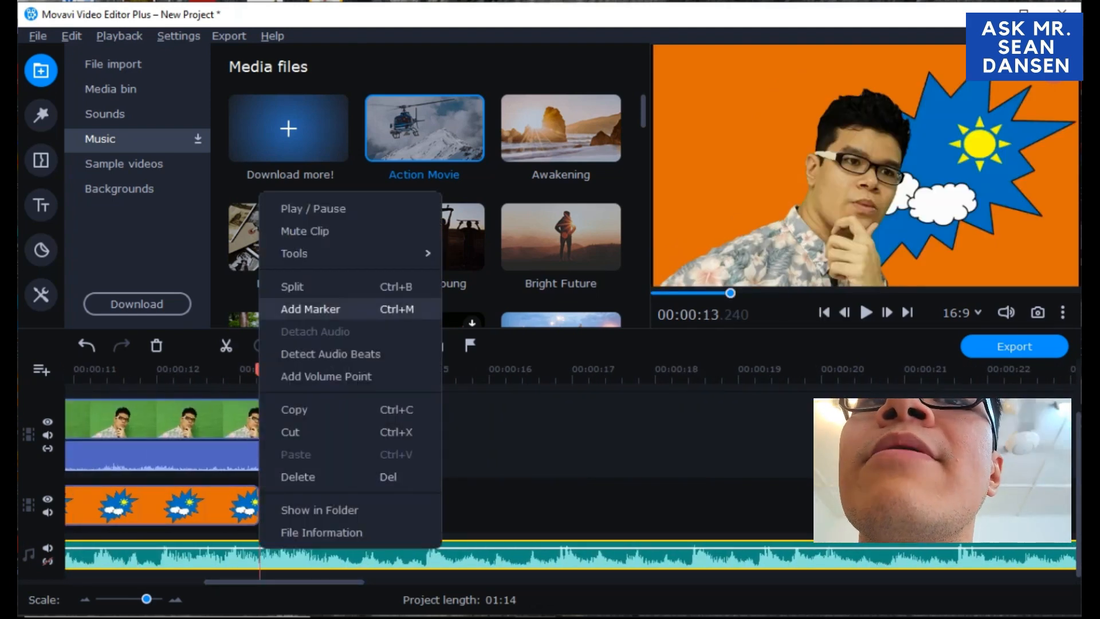
click(295, 287)
click(317, 553)
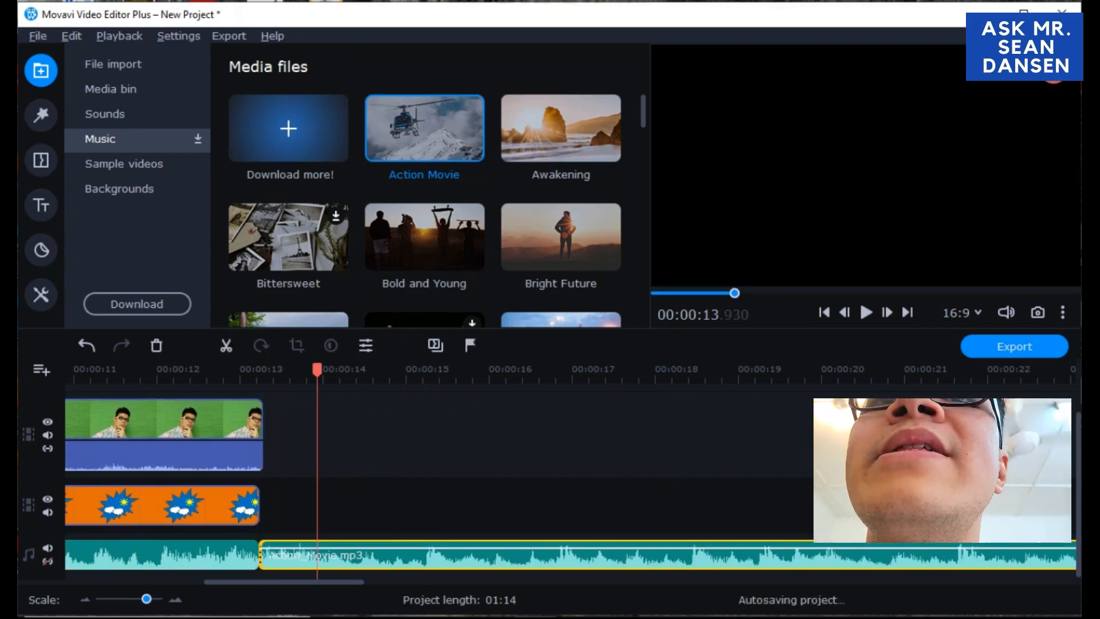
key(Delete)
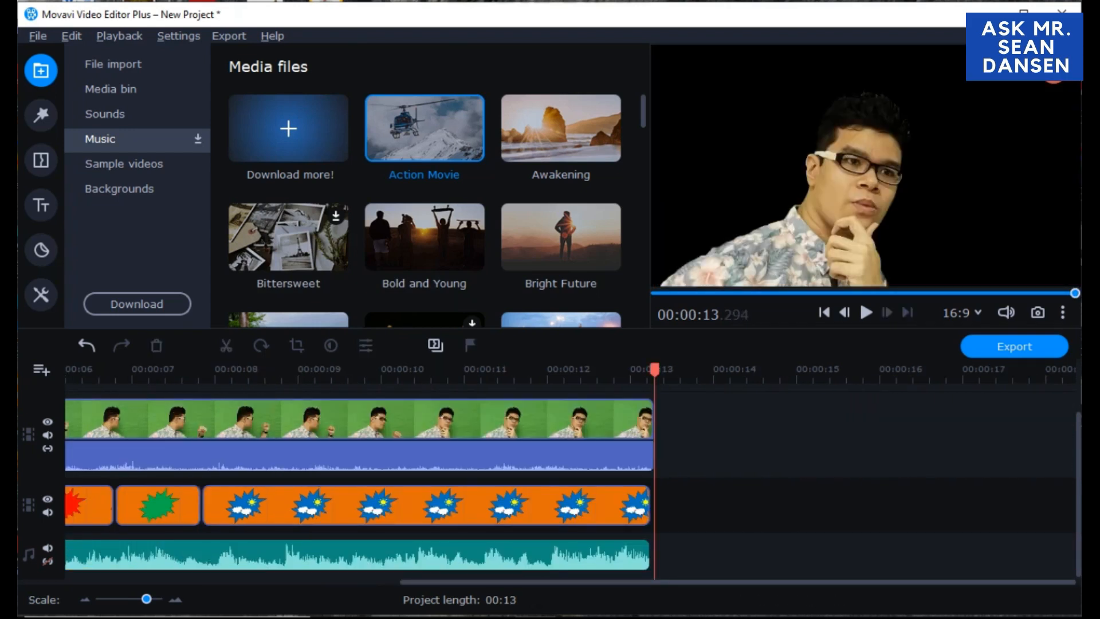
Extend the ends of the BG5.png clip and the Action Movie music to match the end of the green-screen clip
drag(146, 598, 153, 599)
click(628, 505)
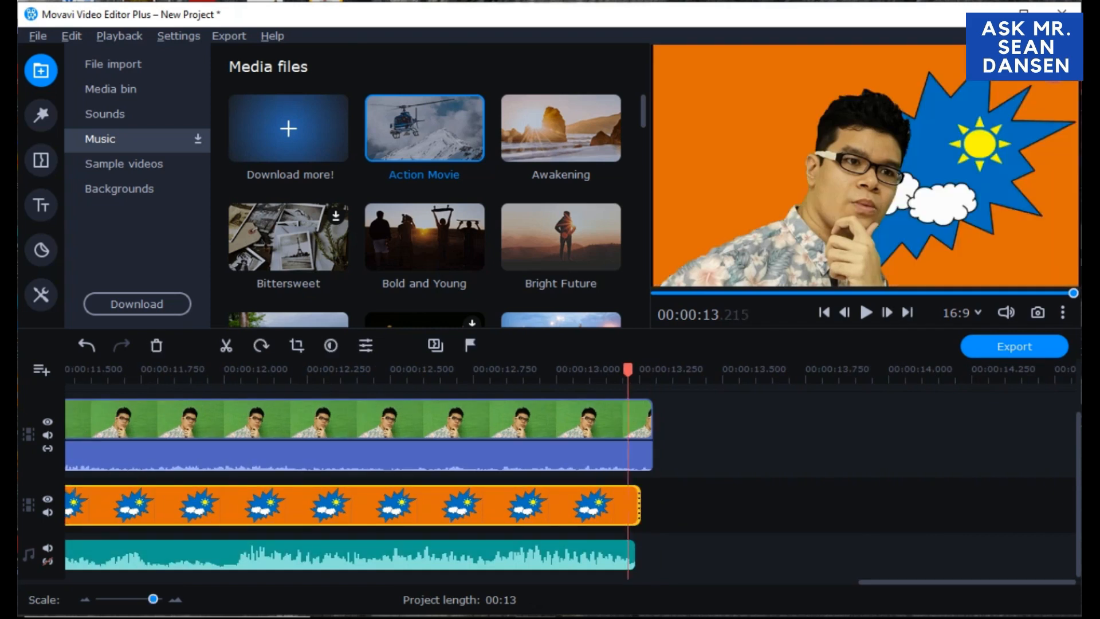
drag(637, 505, 649, 505)
click(623, 553)
drag(634, 554, 649, 554)
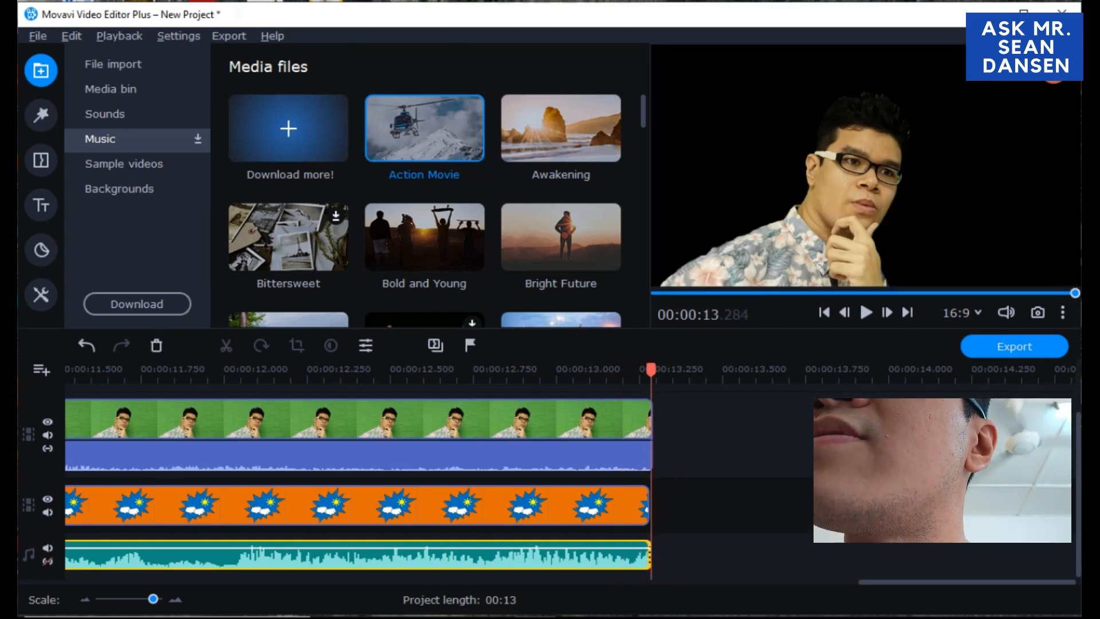
click(893, 556)
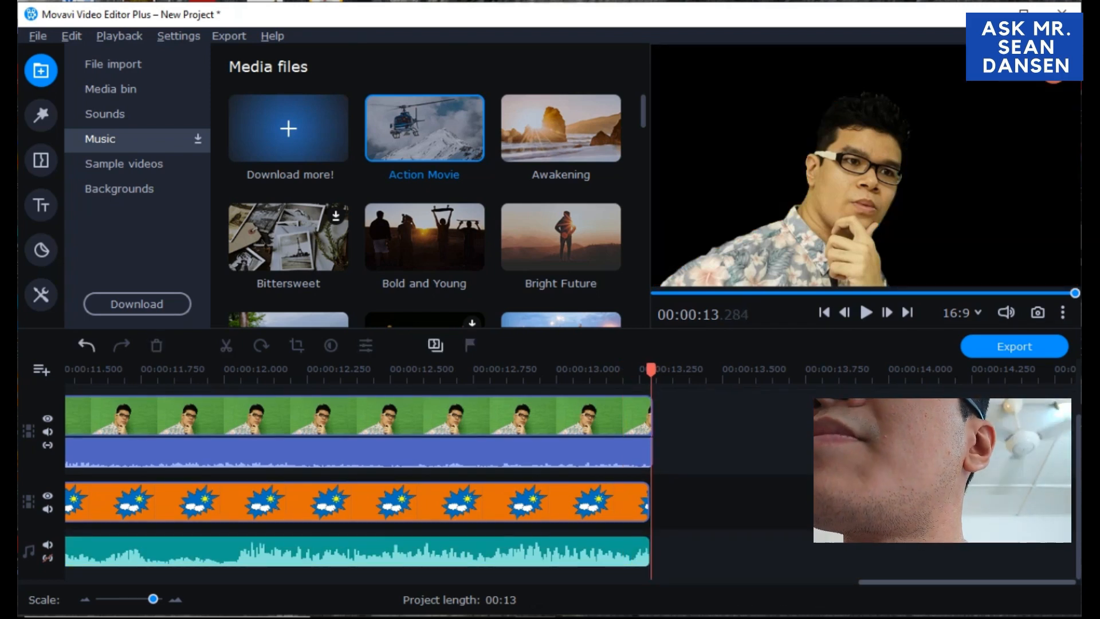
Play the project from 00:00:00.000 to the end to check the music together with the changing backgrounds
scroll(939, 469, left, 20)
scroll(571, 475, left, 1)
drag(153, 598, 149, 599)
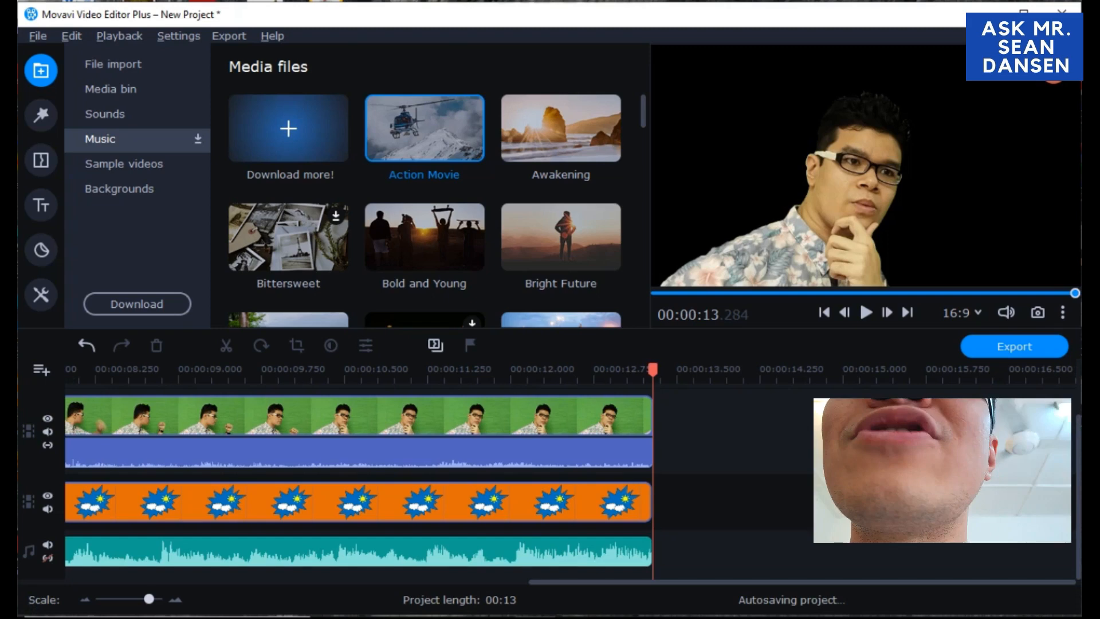
drag(659, 581, 196, 582)
click(133, 501)
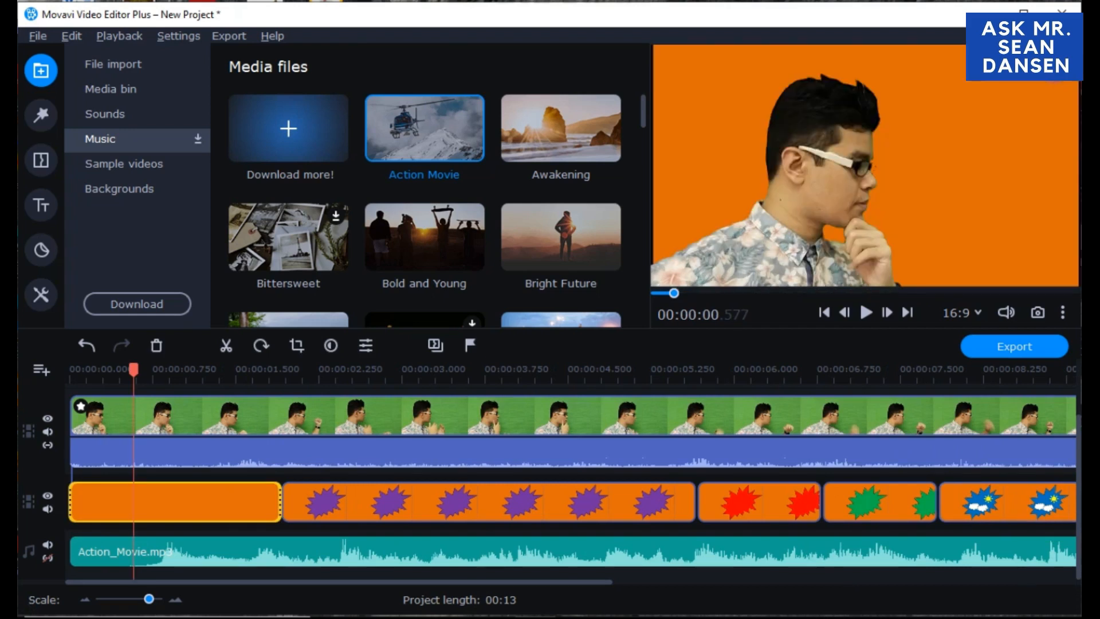
drag(133, 370, 67, 369)
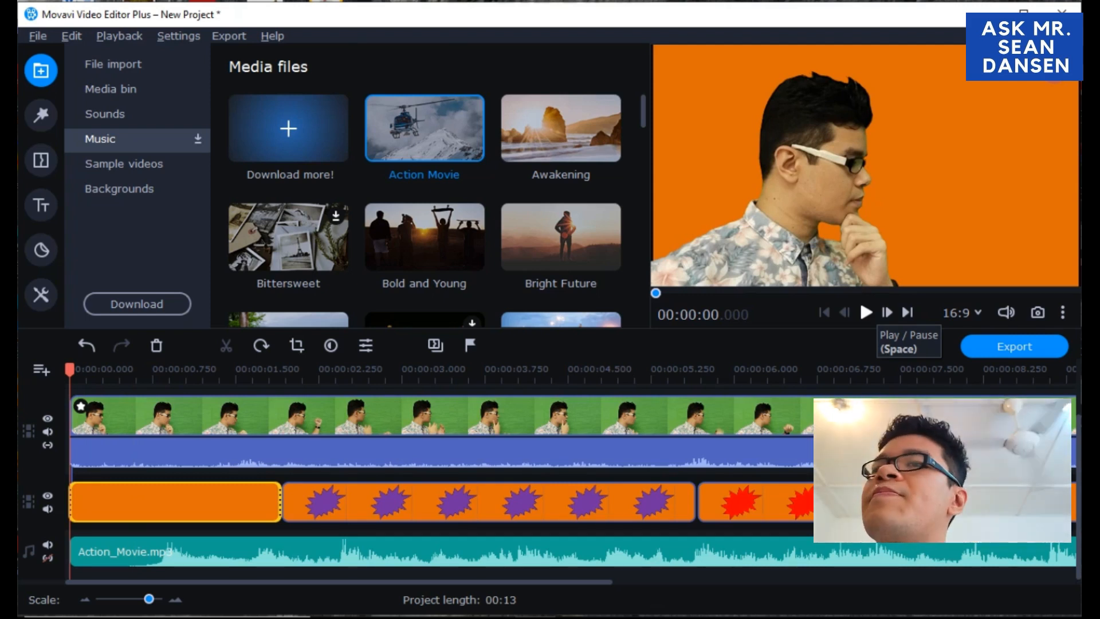
click(865, 312)
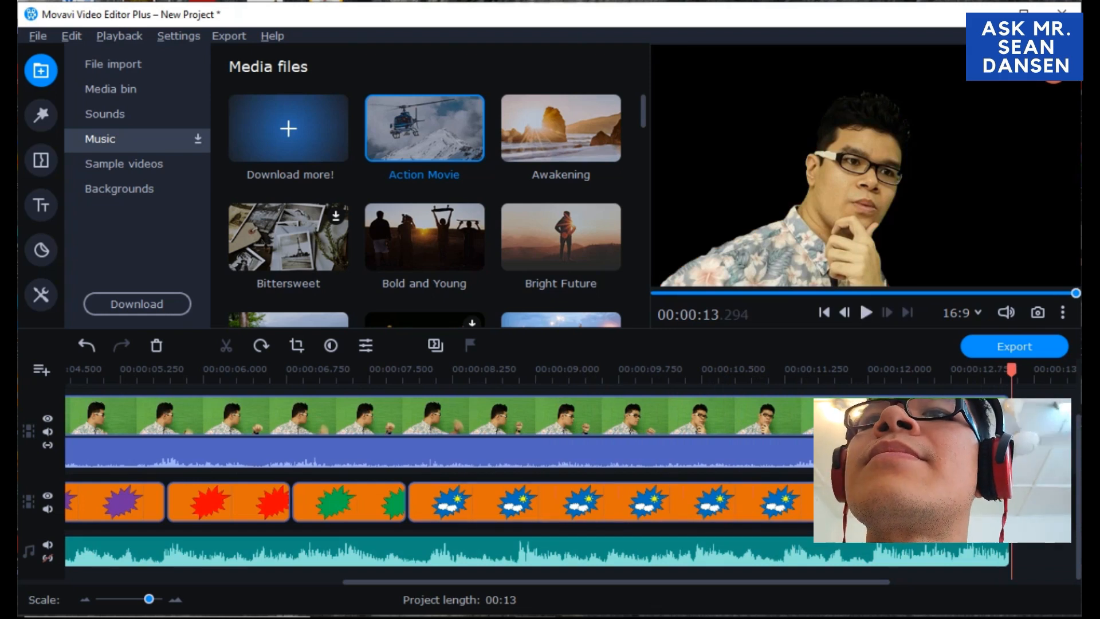
Open the clip properties of the Action Movie music and lower its volume to 81%
double_click(178, 551)
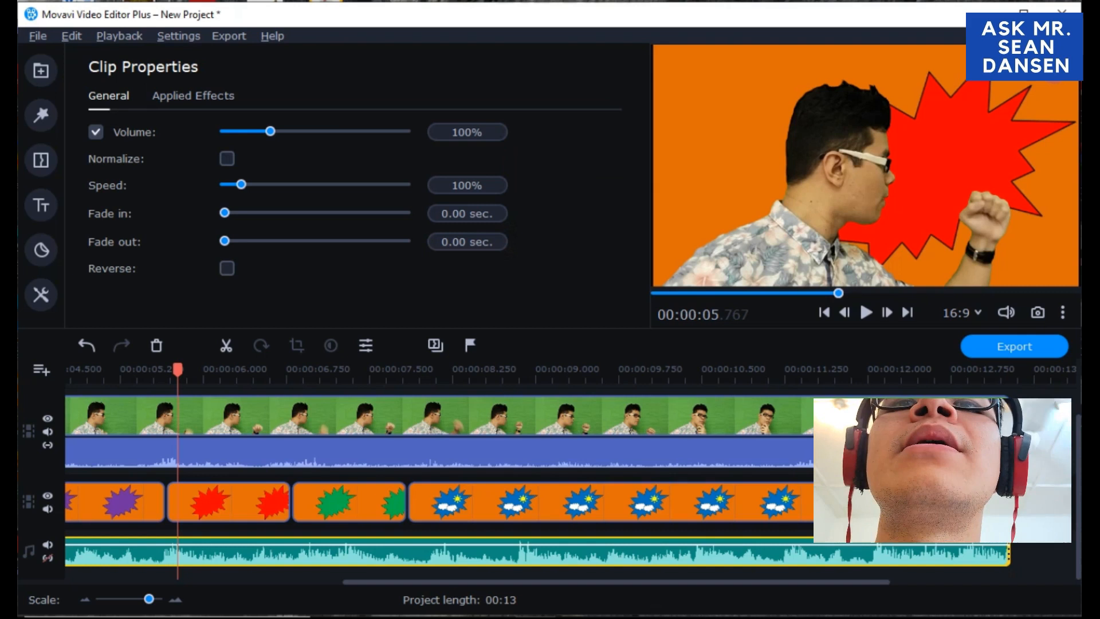
drag(270, 132, 261, 131)
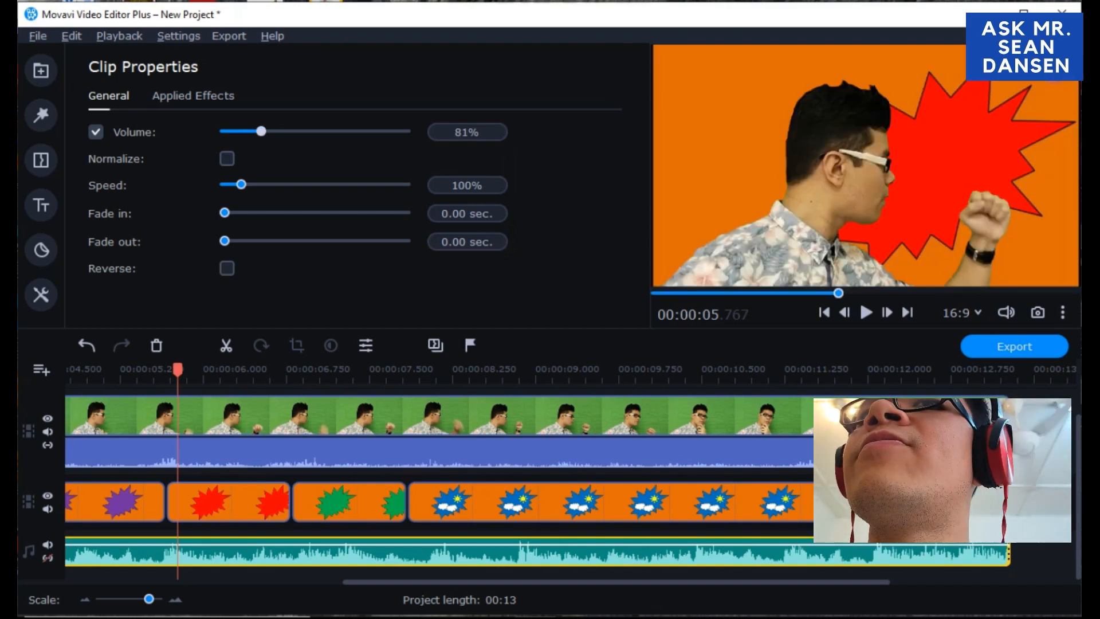
Play the project from 00:00:05.767 to about 00:00:08.882 to check the music volume against the changing backgrounds
key(space)
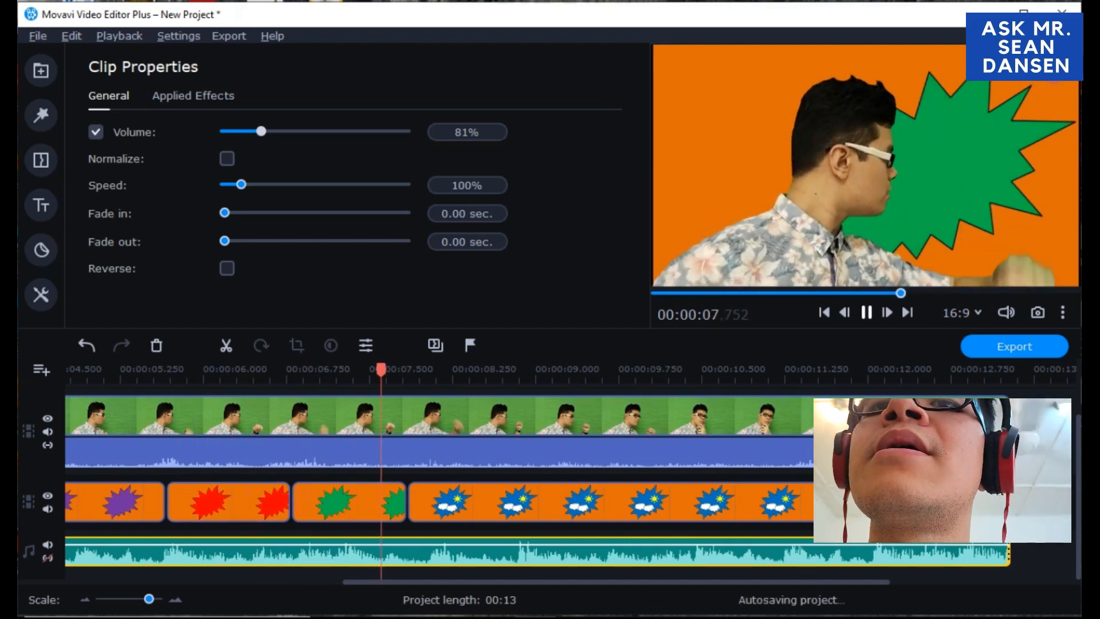
key(space)
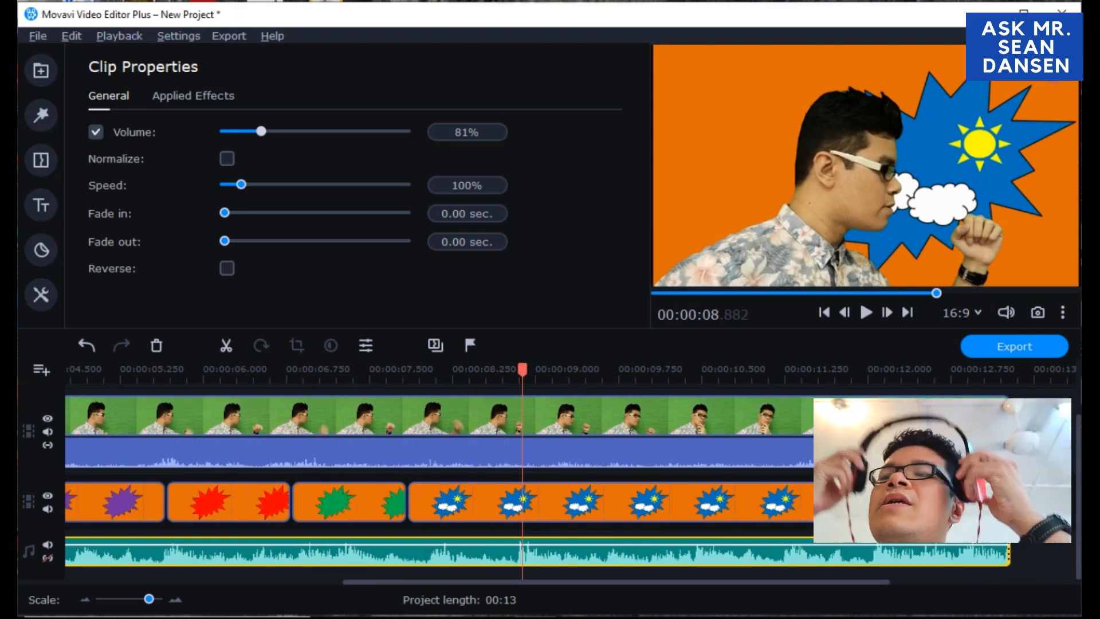
drag(616, 582, 338, 582)
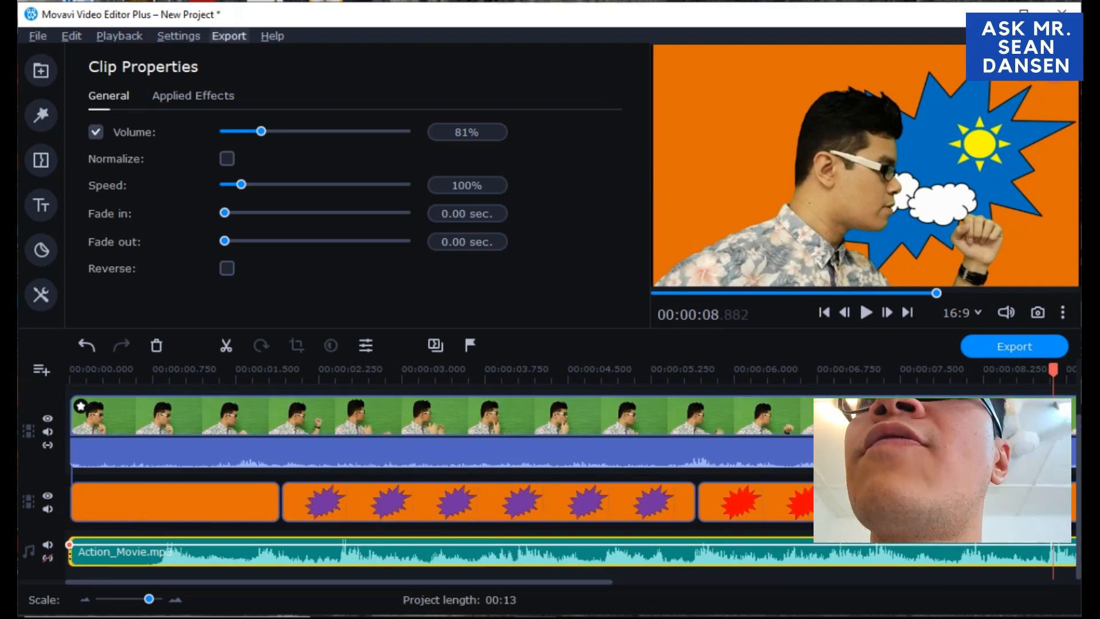
Export the project as an MP4 video titled TUTORIAL to the Desktop folder in Good quality
click(229, 35)
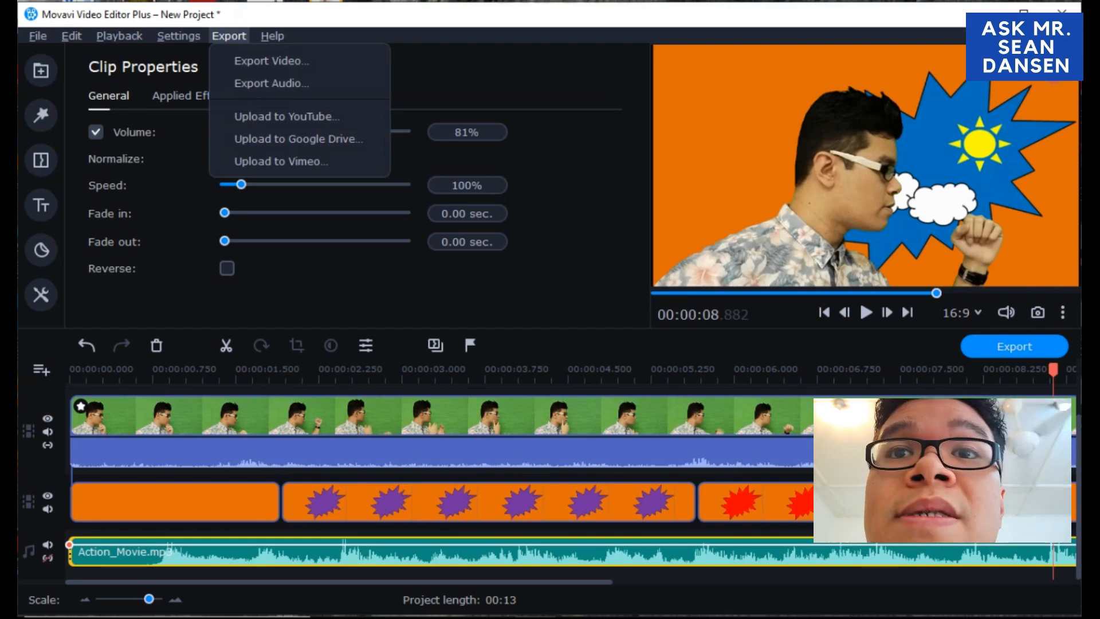
click(272, 60)
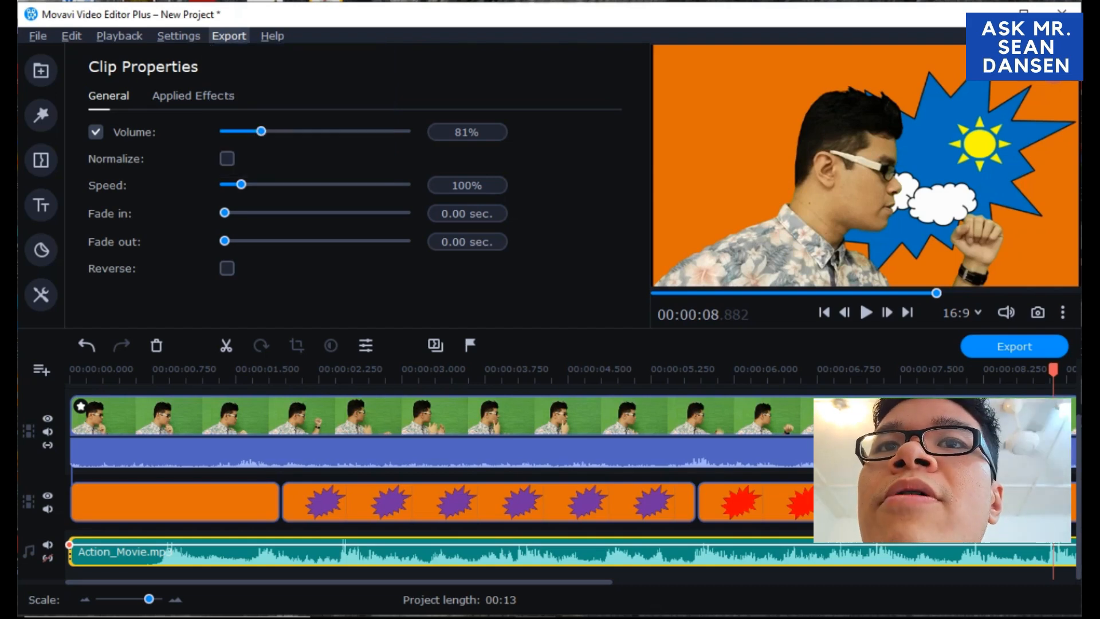
click(593, 201)
key(ctrl+a)
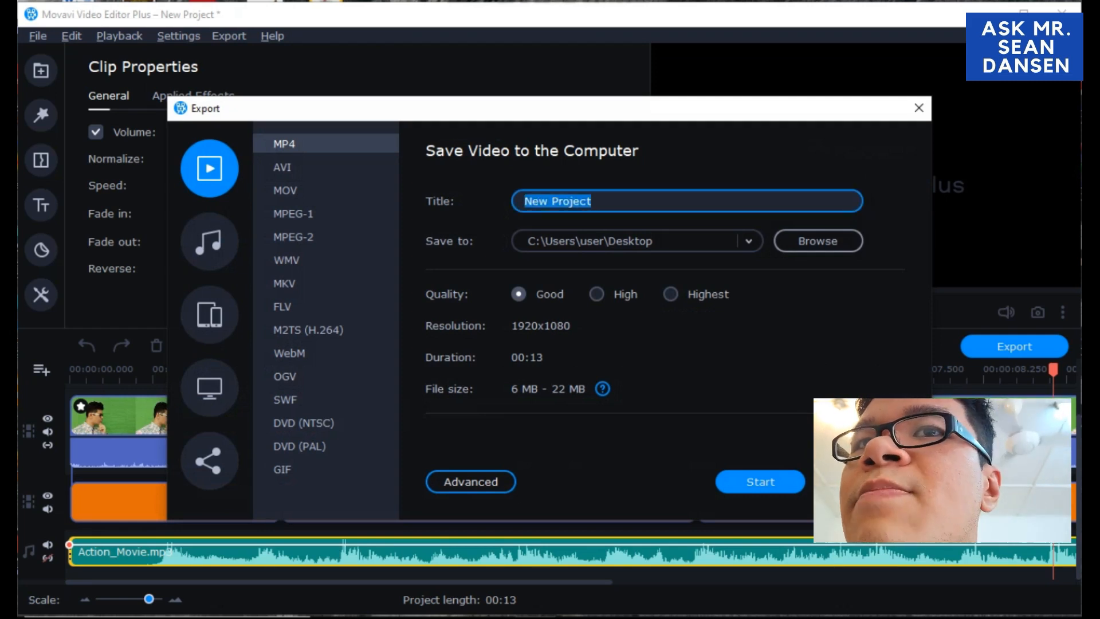
text(Th)
key(BackSpace)
key(BackSpace)
text(TUTORIAL)
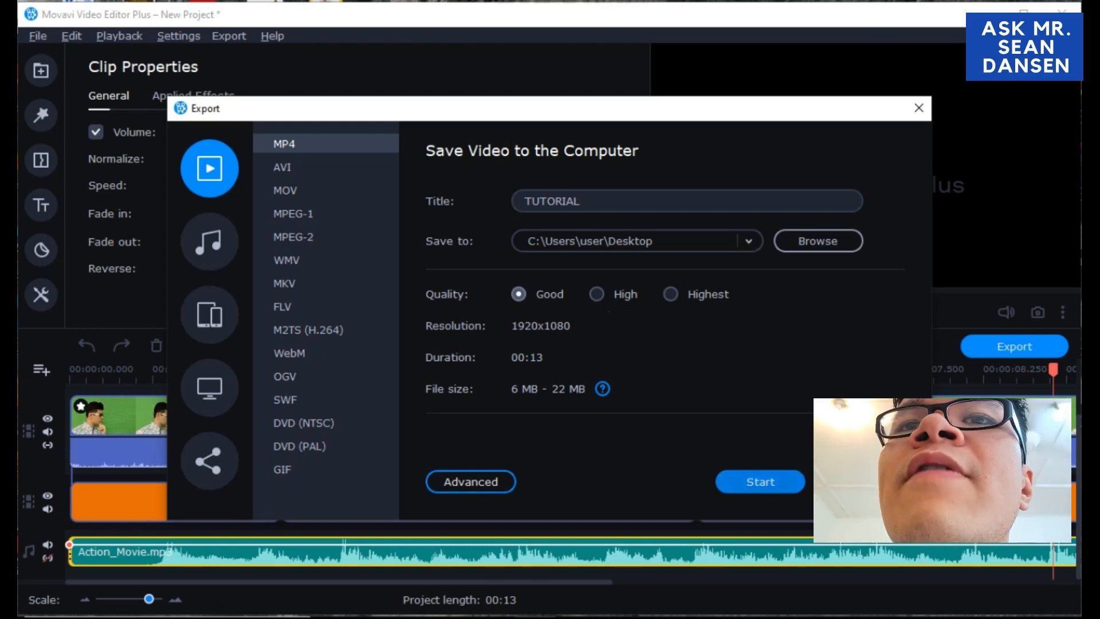
click(760, 481)
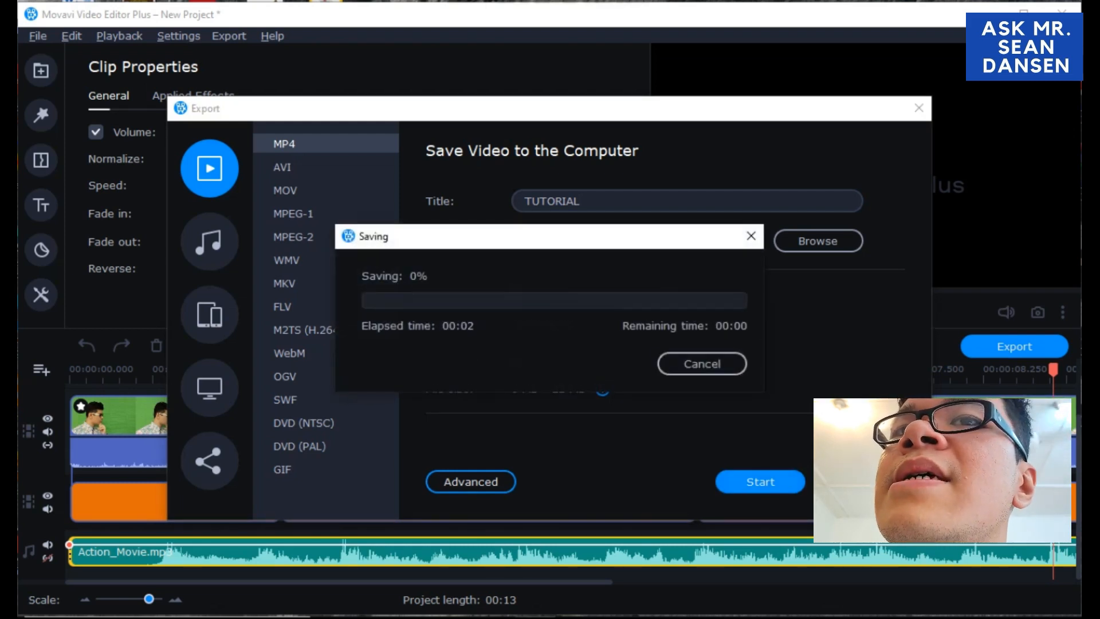